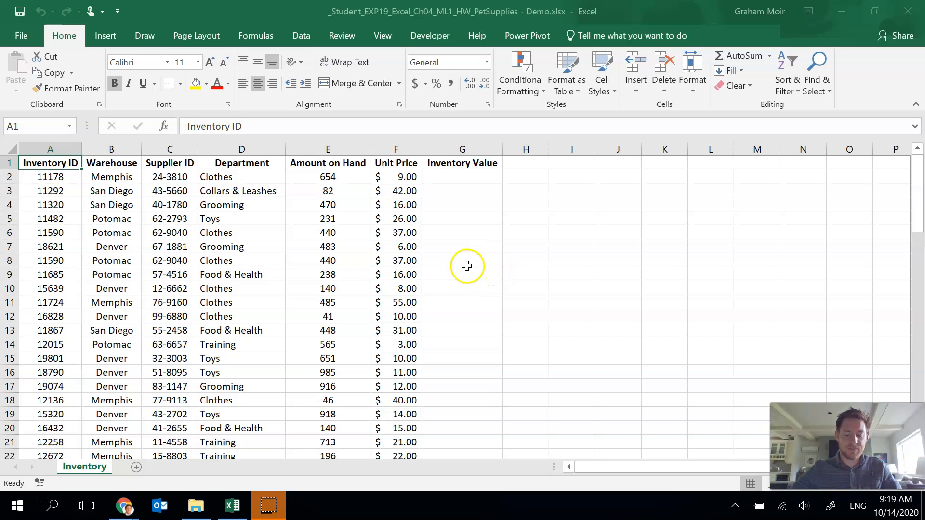
- Freeze the worksheet's top row so the headers stay visible while scrolling
{"action": "left_click", "coordinate": [383, 38]}
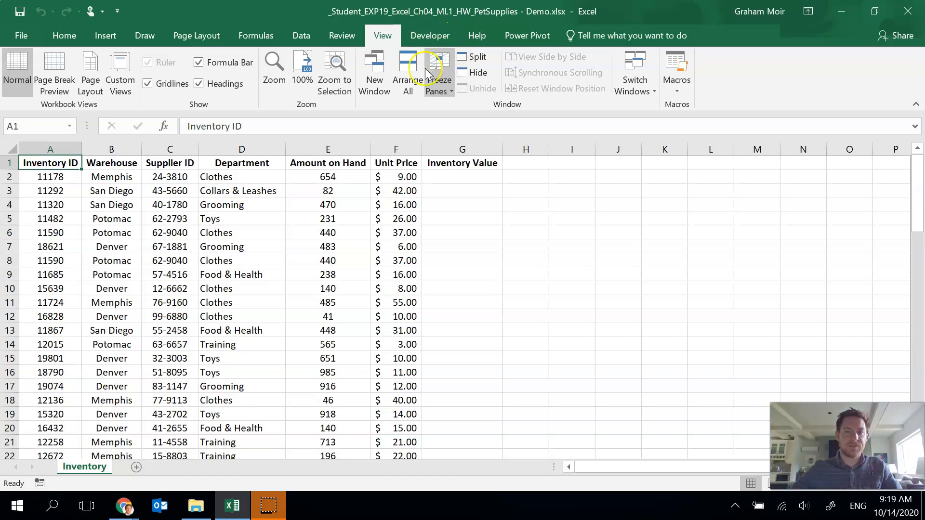
{"action": "left_click", "coordinate": [444, 92]}
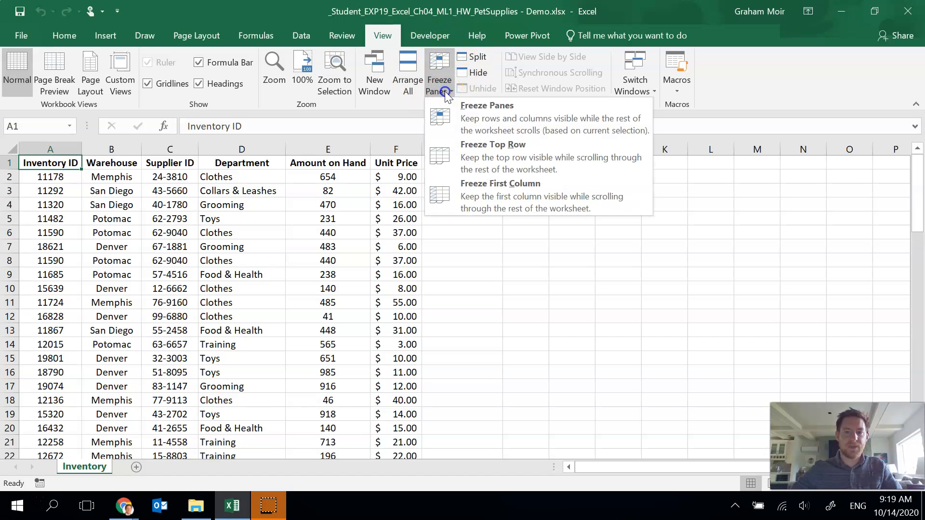
{"action": "left_click", "coordinate": [614, 160]}
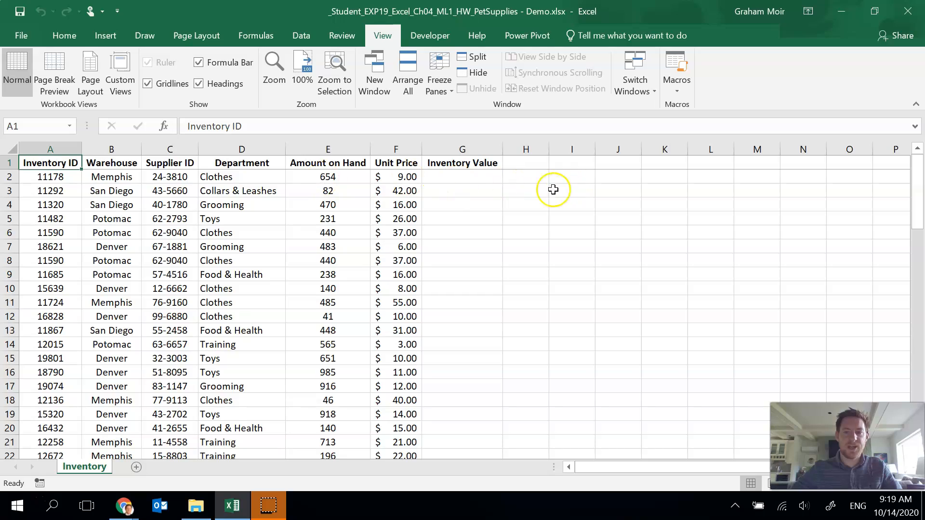
{"action": "scroll", "coordinate": [446, 207], "scroll_direction": "down", "scroll_amount": 6}
{"action": "scroll", "coordinate": [473, 210], "scroll_direction": "up", "scroll_amount": 1}
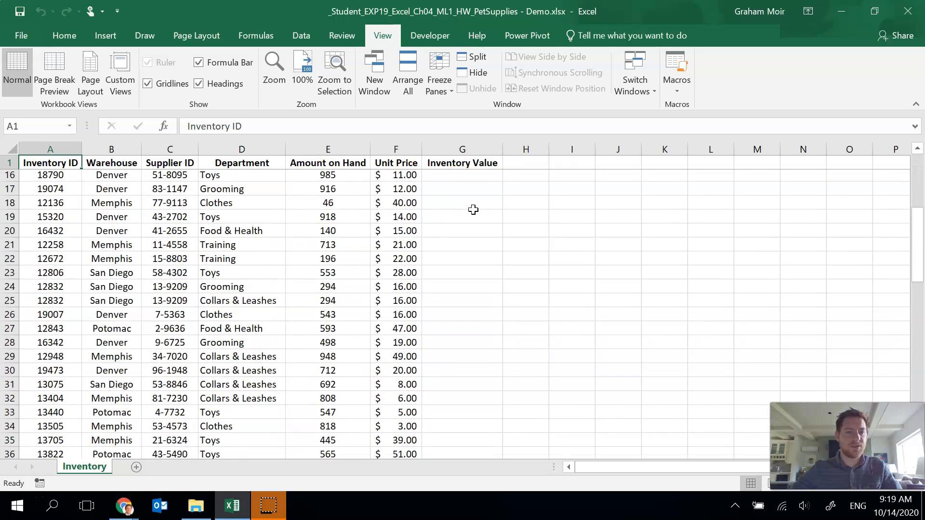
{"action": "scroll", "coordinate": [473, 210], "scroll_direction": "up", "scroll_amount": 5}
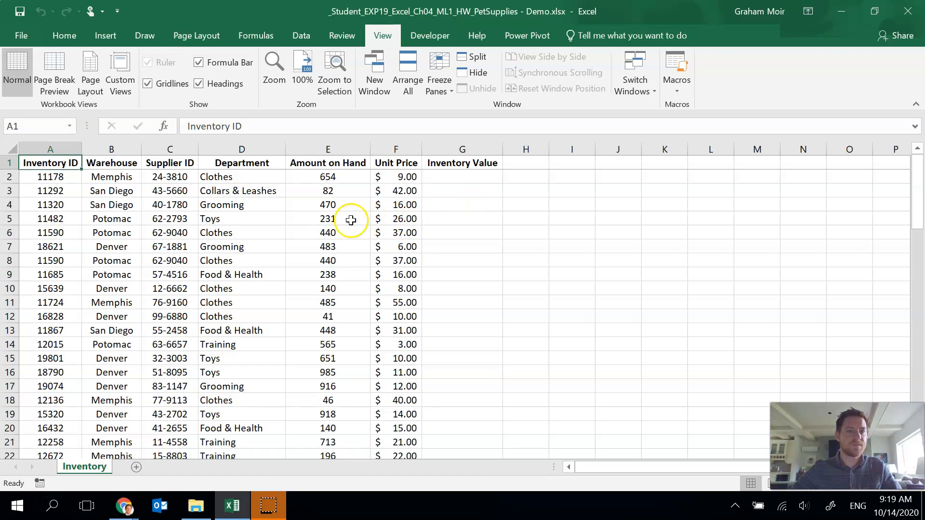
- Convert the data range A1:G79 into a table with headers
{"action": "left_click", "coordinate": [105, 39]}
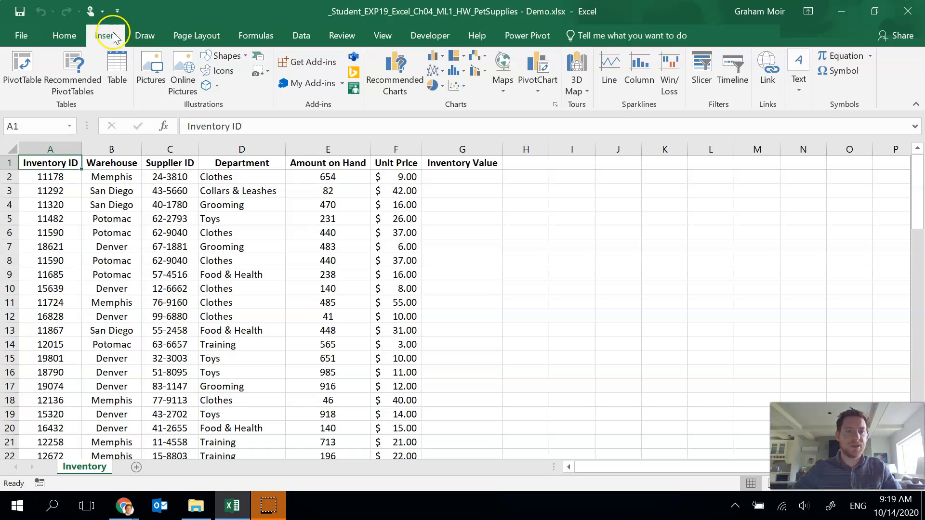
{"action": "left_click", "coordinate": [124, 72]}
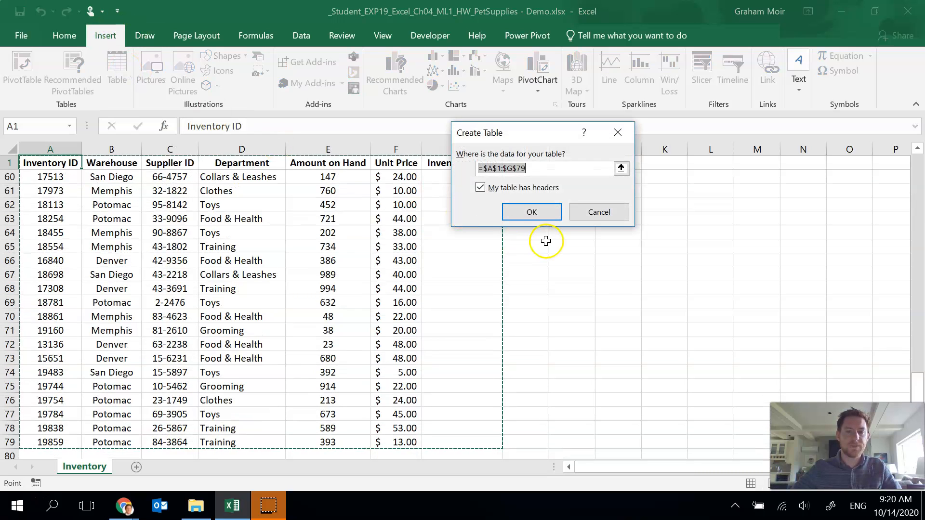
{"action": "left_click_drag", "start_coordinate": [520, 136], "coordinate": [622, 180]}
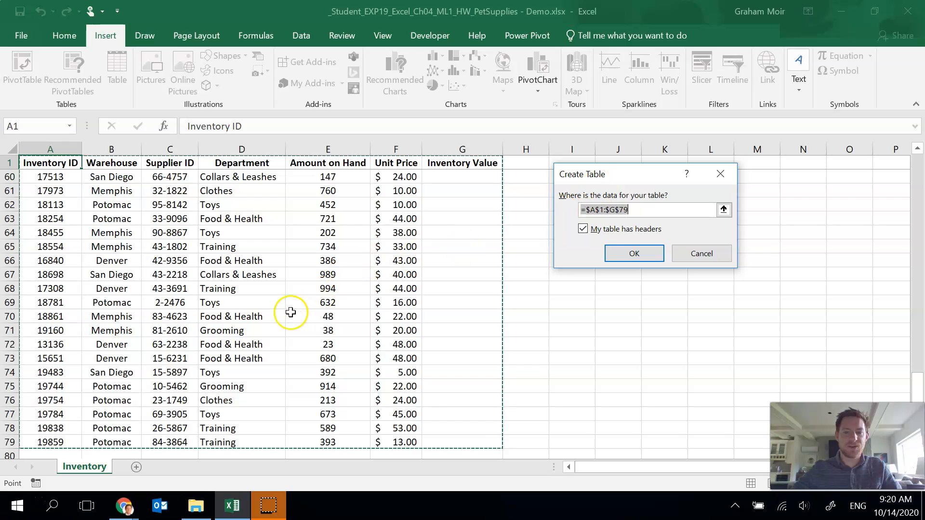
{"action": "scroll", "coordinate": [290, 313], "scroll_direction": "down", "scroll_amount": 1}
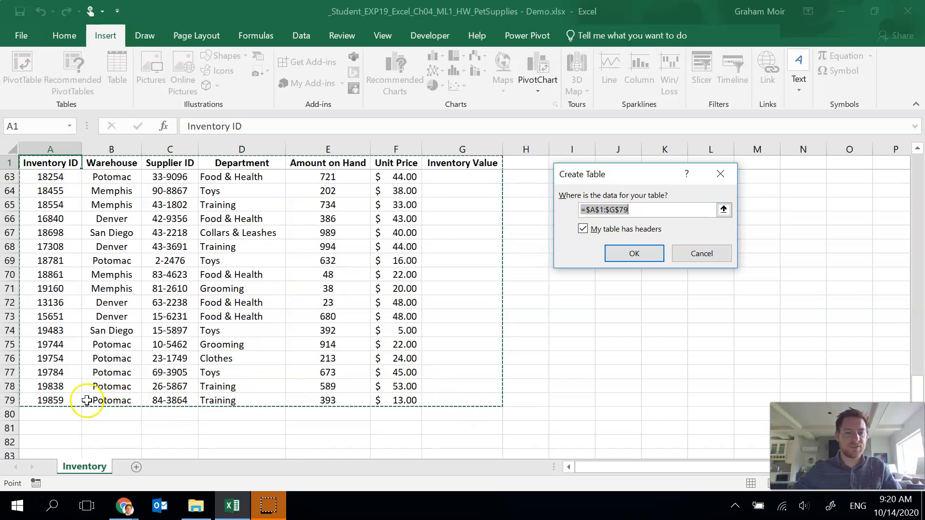
{"action": "scroll", "coordinate": [363, 279], "scroll_direction": "up", "scroll_amount": 6}
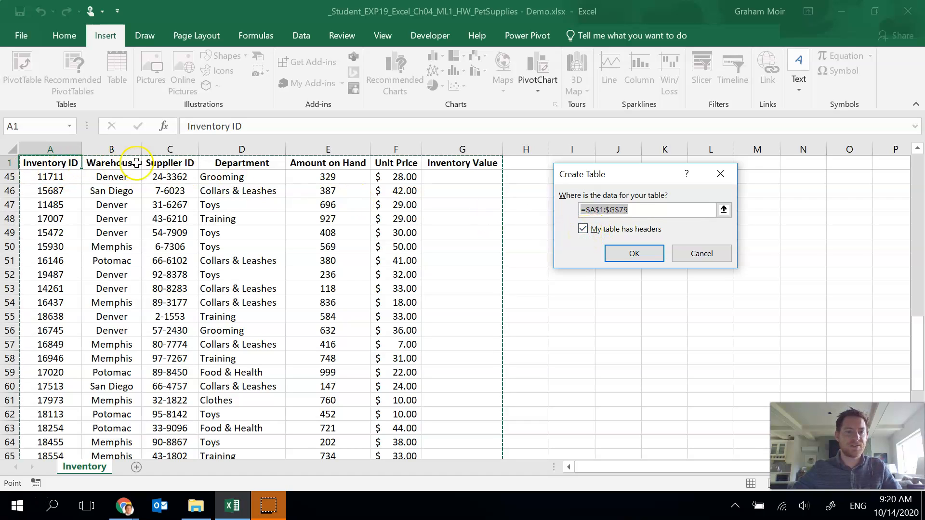
{"action": "left_click", "coordinate": [637, 258]}
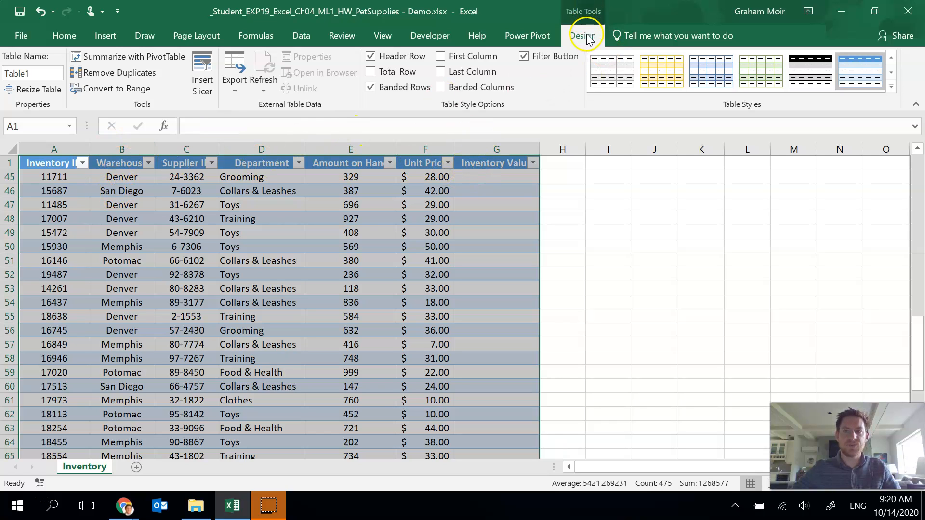
- Rename the table Inventory2021 and apply the Orange, Table Style Medium 3 style
{"action": "left_click", "coordinate": [32, 72]}
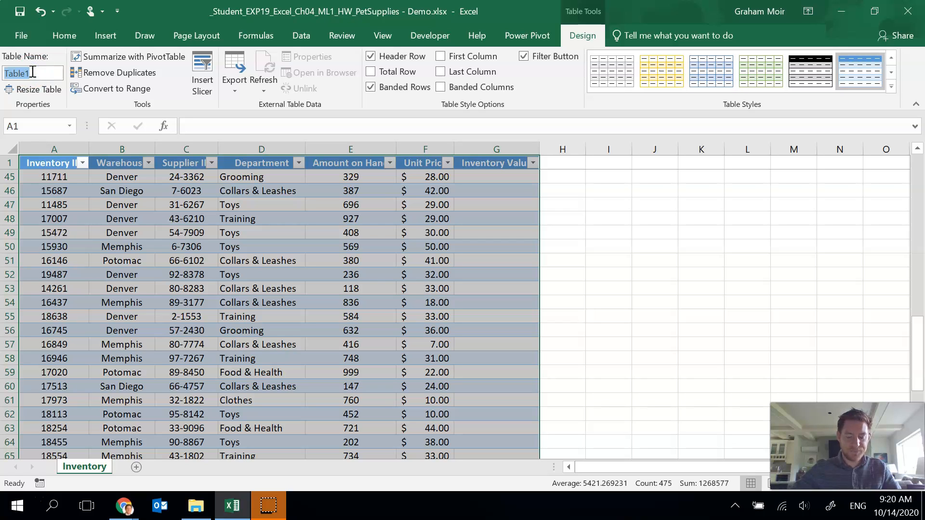
{"action": "type", "text": "Inventory2021"}
{"action": "key", "text": "Return"}
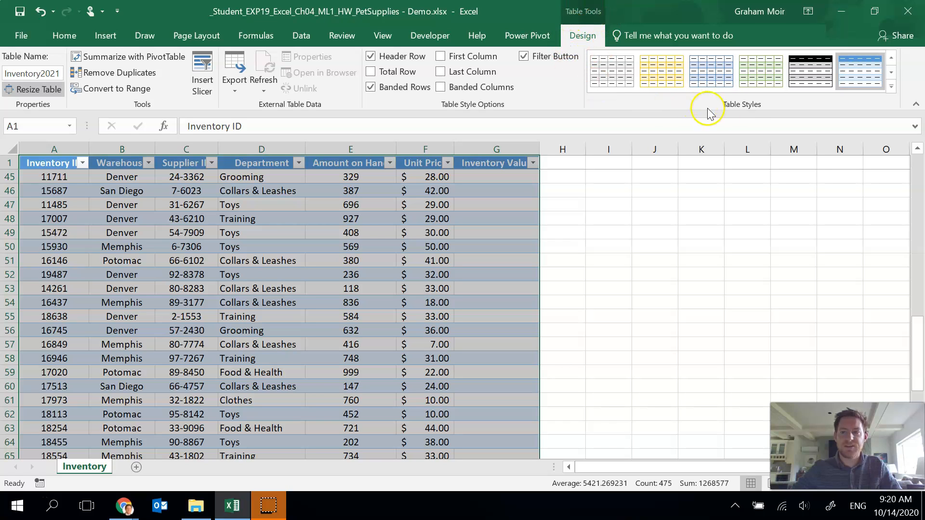
{"action": "left_click", "coordinate": [892, 89]}
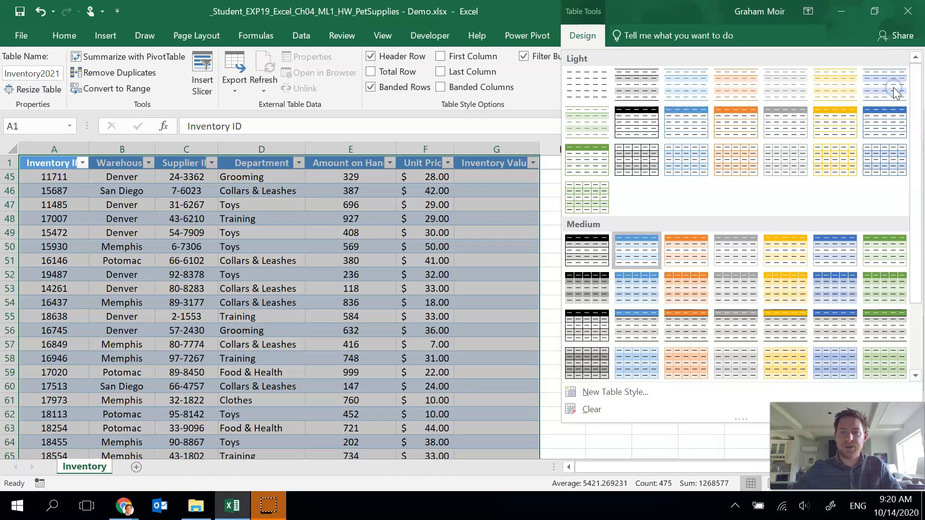
{"action": "left_click", "coordinate": [697, 257]}
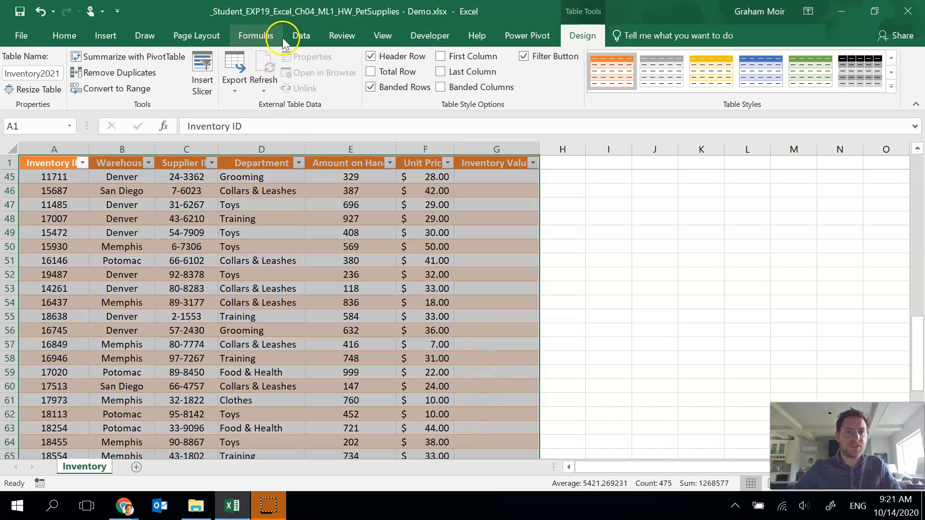
- Open Sort for the table and set the first sort level to Warehouse, A to Z
{"action": "left_click", "coordinate": [297, 41]}
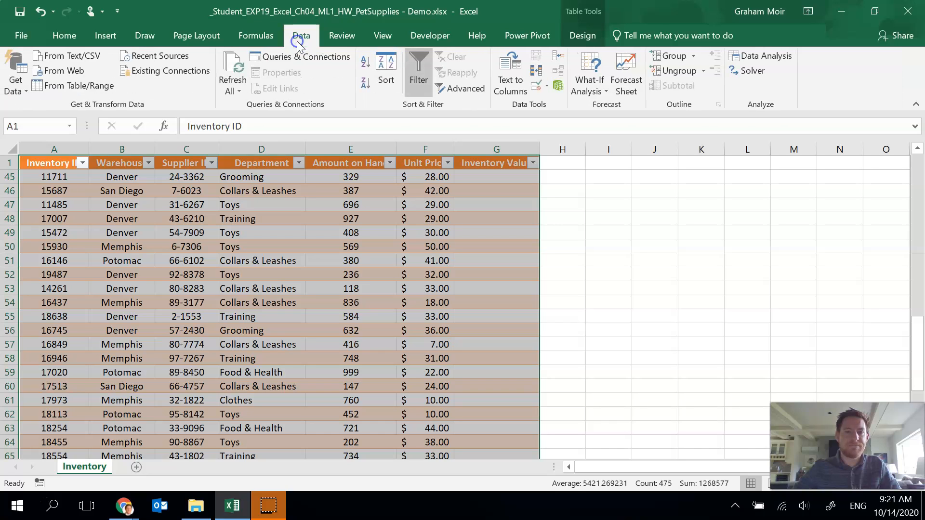
{"action": "left_click", "coordinate": [394, 90]}
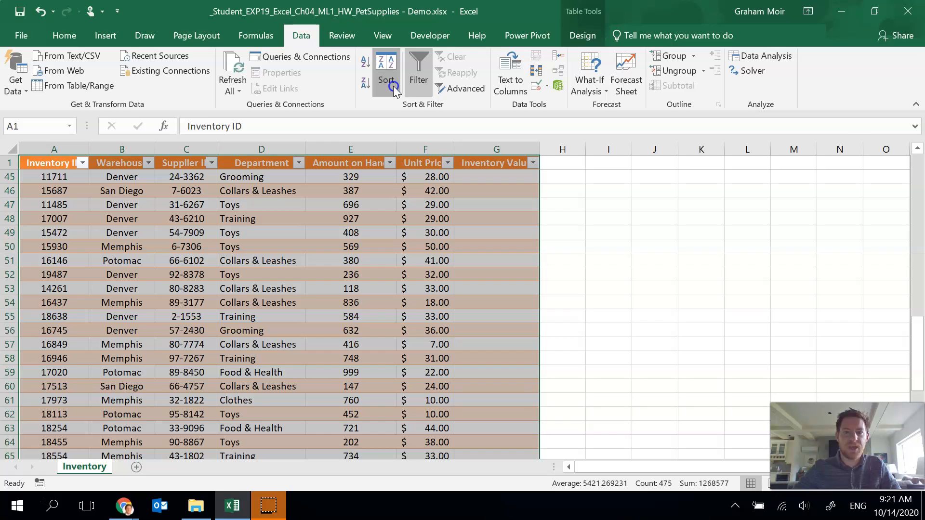
{"action": "left_click_drag", "start_coordinate": [507, 136], "coordinate": [393, 41]}
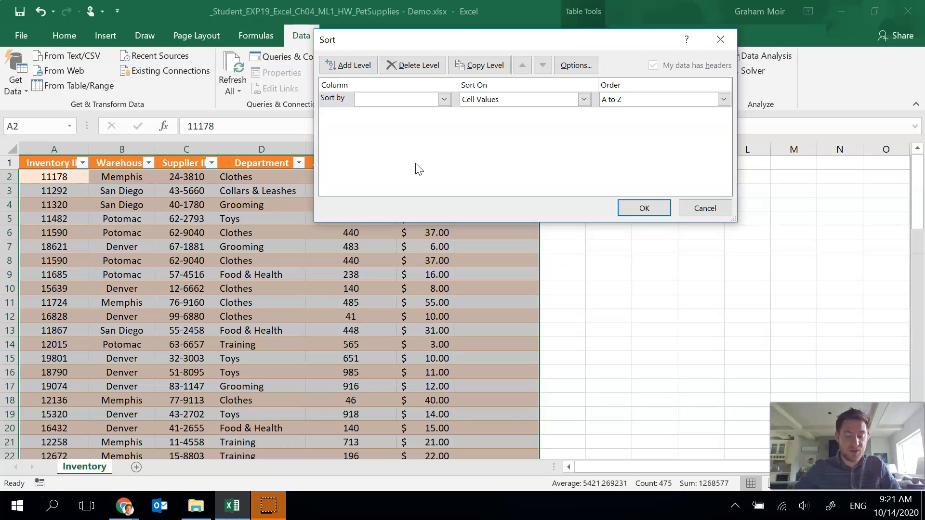
{"action": "left_click", "coordinate": [443, 99]}
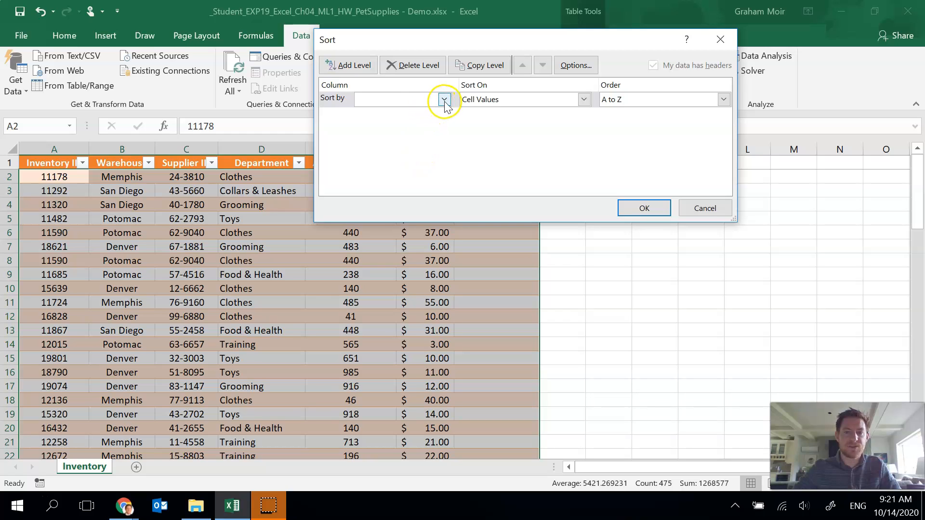
{"action": "left_click", "coordinate": [443, 99]}
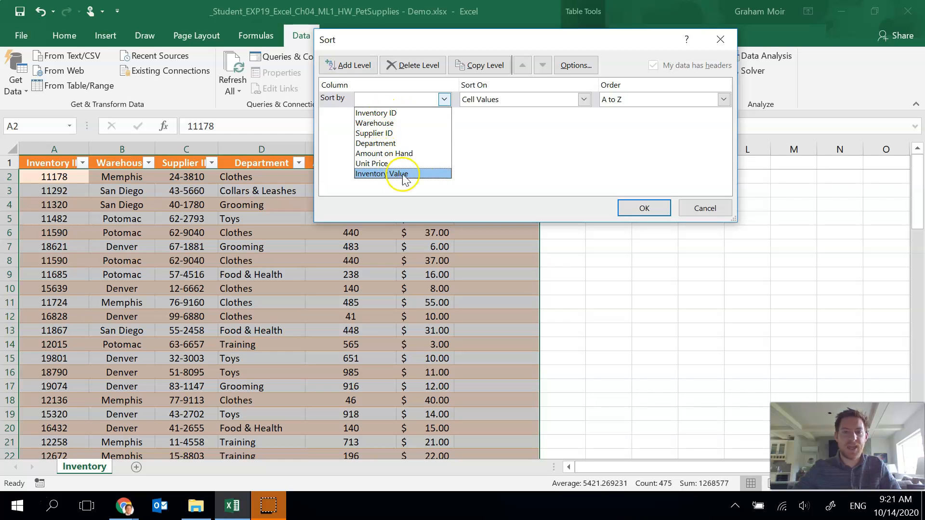
{"action": "left_click", "coordinate": [421, 124]}
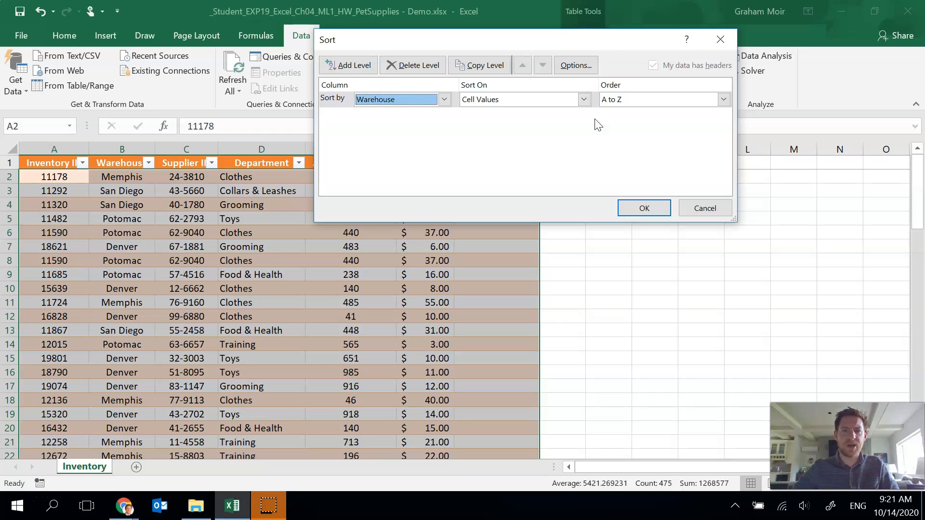
- Add a second sort level by Unit Price, Smallest to Largest
{"action": "left_click", "coordinate": [354, 66]}
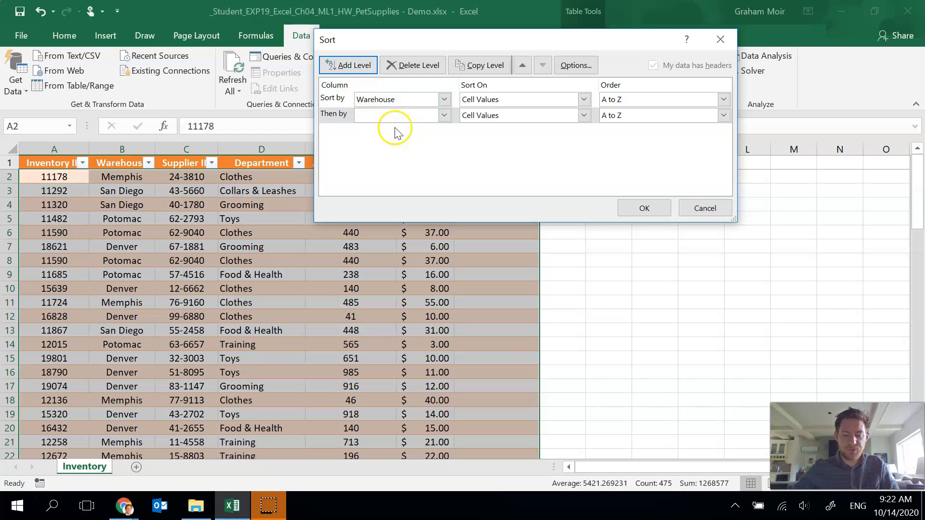
{"action": "left_click", "coordinate": [444, 115]}
{"action": "left_click", "coordinate": [418, 179]}
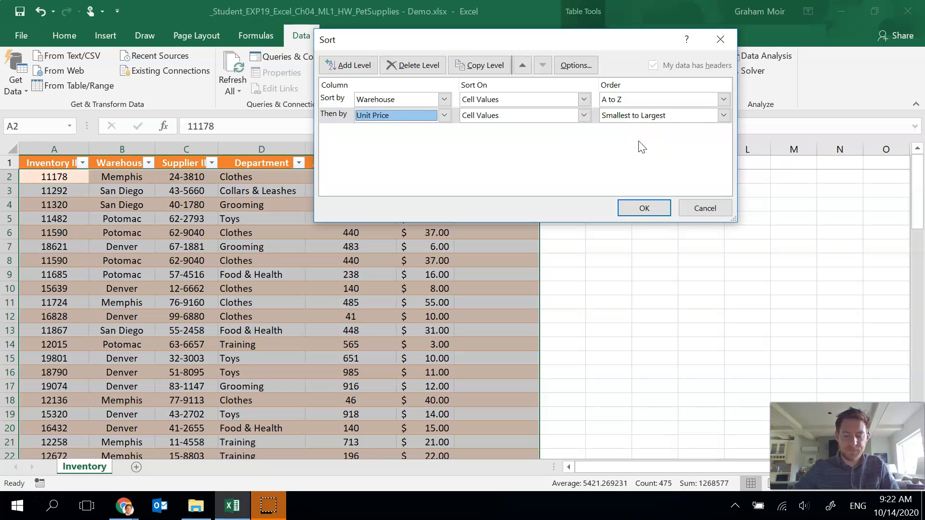
{"action": "left_click", "coordinate": [615, 157]}
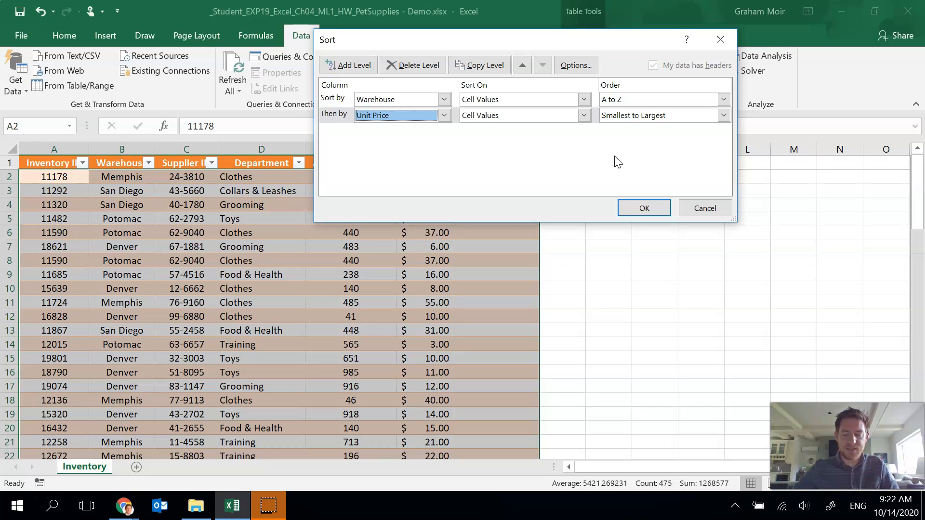
- Add a third sort level by Department
{"action": "left_click", "coordinate": [369, 76]}
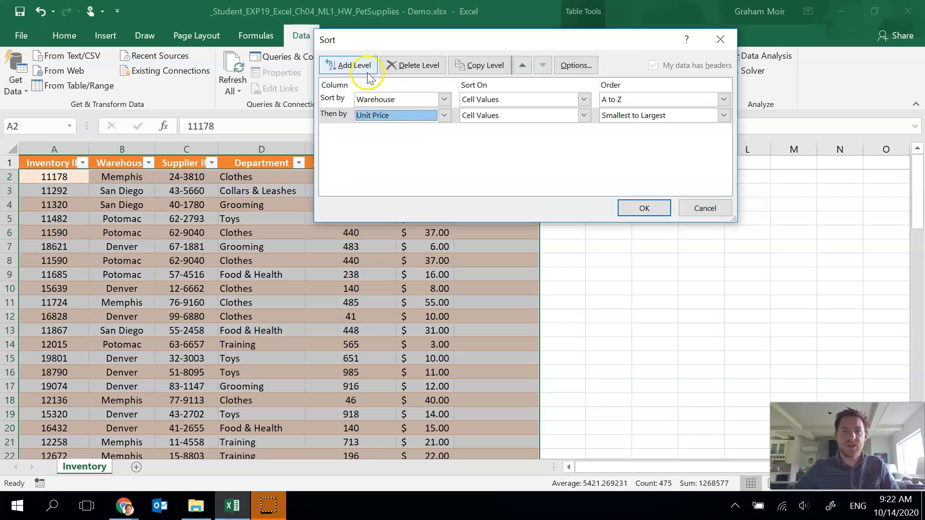
{"action": "left_click", "coordinate": [367, 71]}
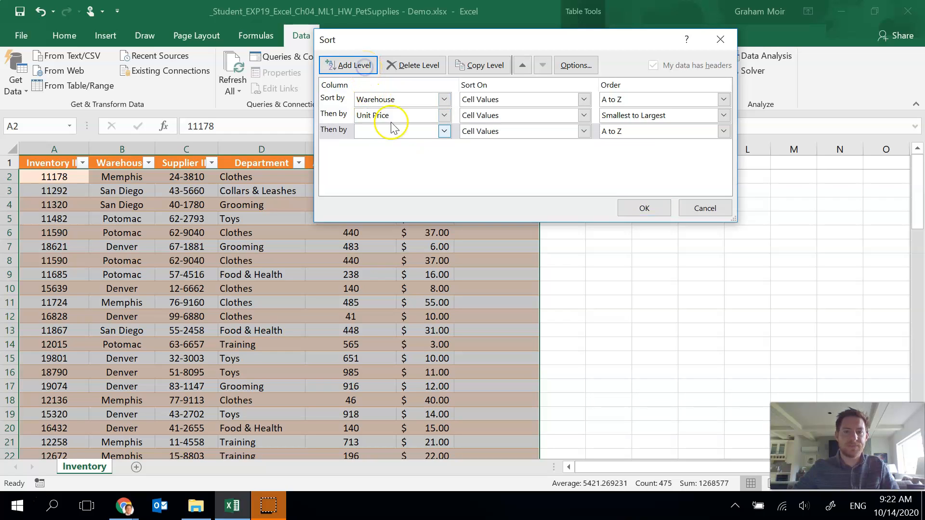
{"action": "left_click", "coordinate": [443, 131]}
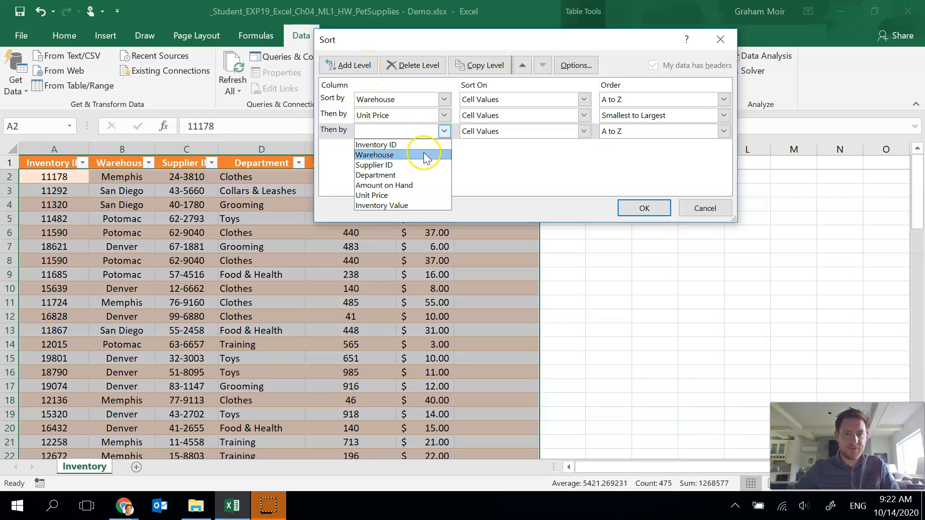
{"action": "left_click", "coordinate": [422, 175]}
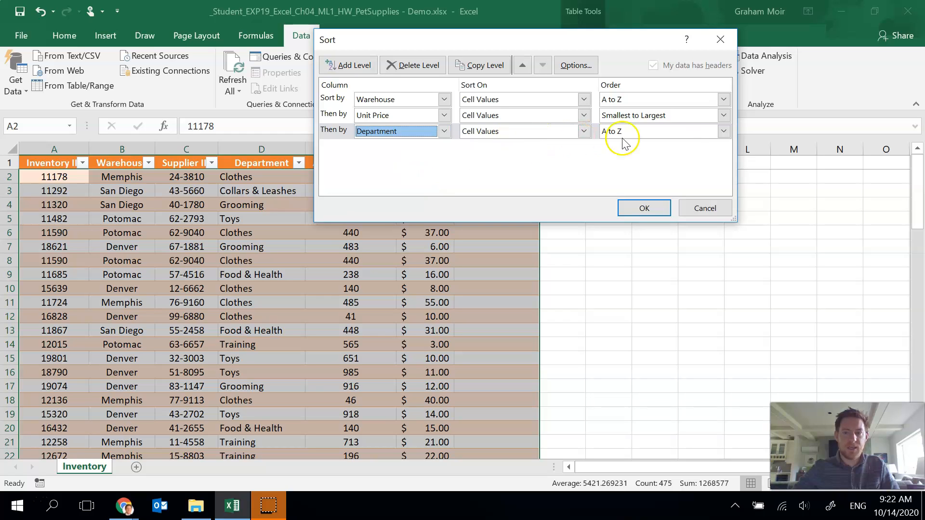
- Create a new custom sort list for Department: Food & Health, Collars & Leashes, Toys, Clothes, Training, Grooming
{"action": "left_click", "coordinate": [724, 132]}
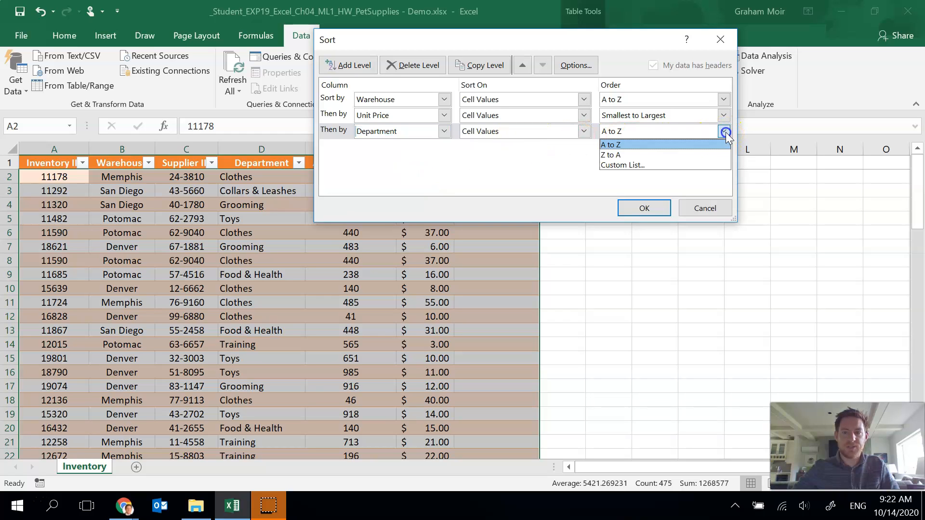
{"action": "left_click", "coordinate": [718, 164]}
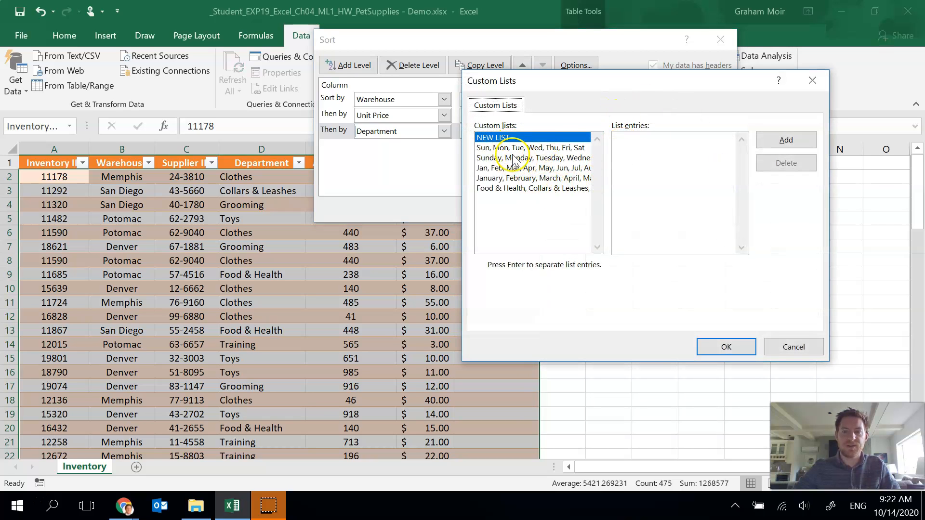
{"action": "left_click", "coordinate": [530, 190]}
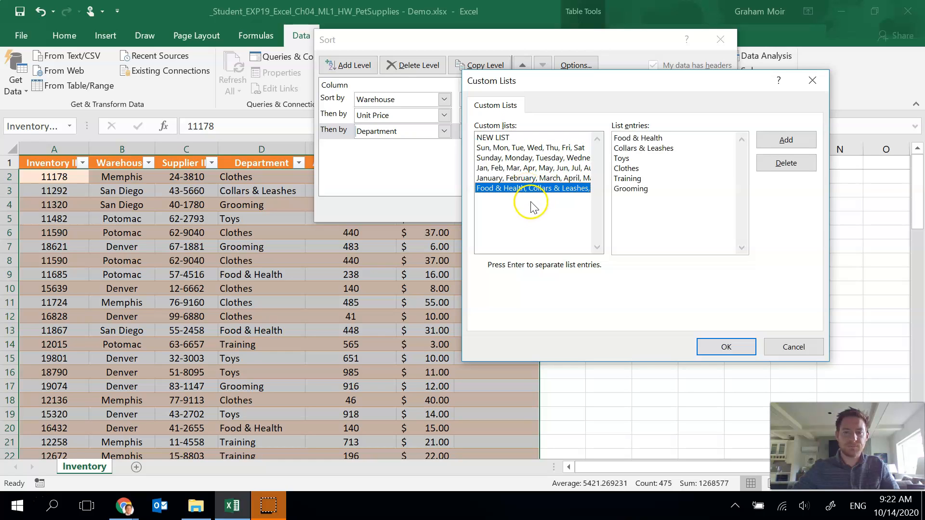
{"action": "left_click", "coordinate": [501, 138]}
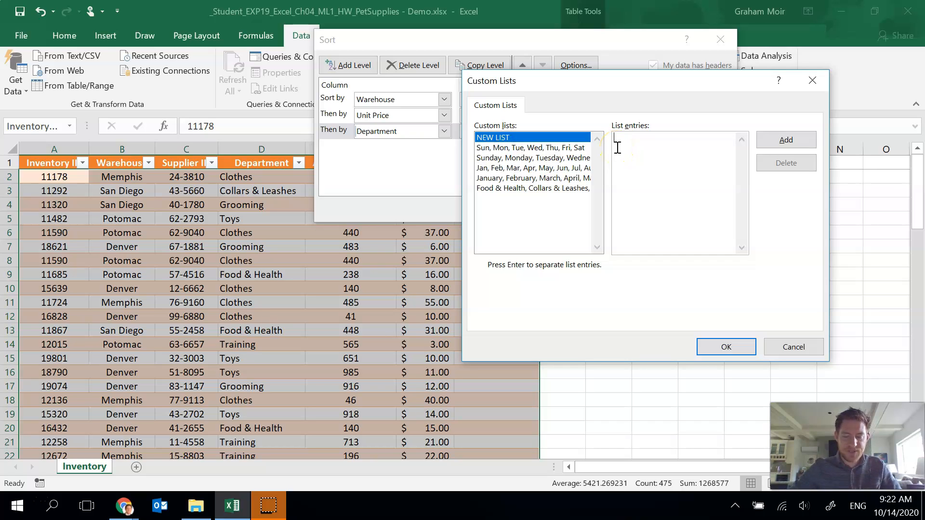
{"action": "left_click", "coordinate": [537, 138]}
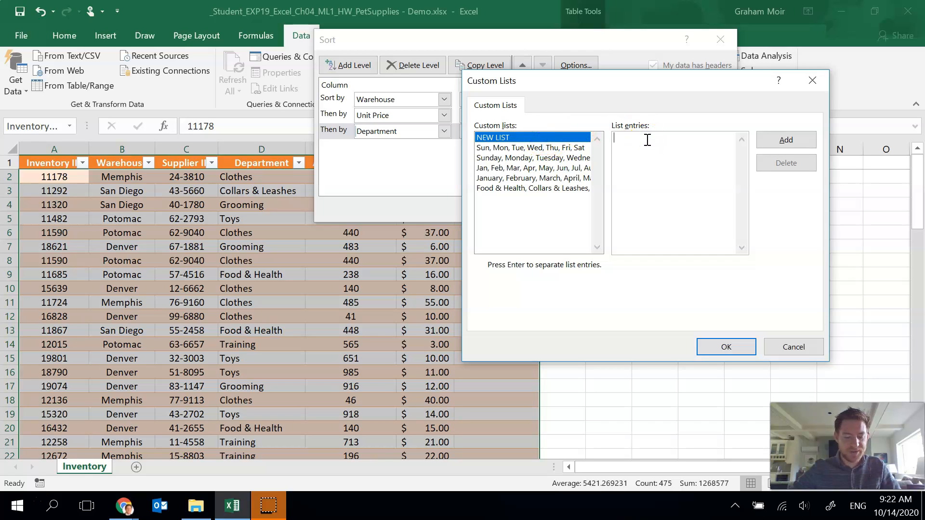
{"action": "type", "text": "Food"}
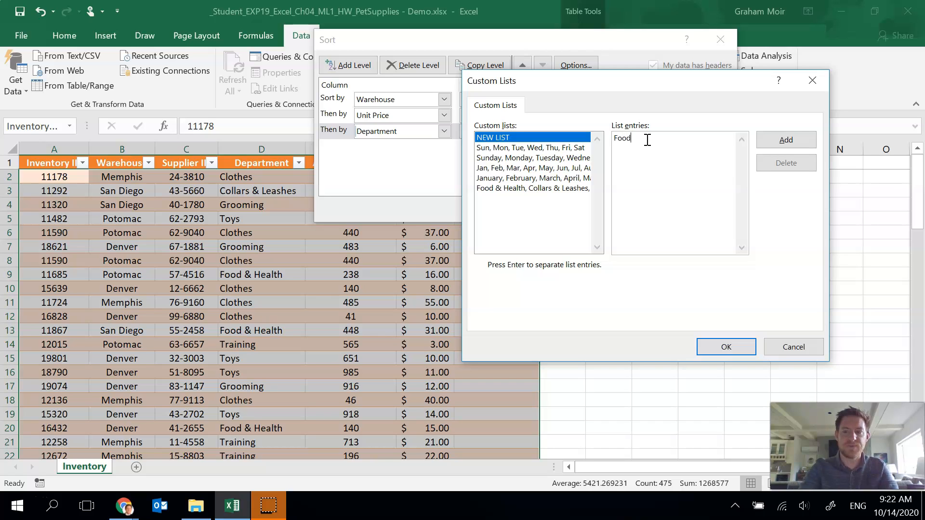
{"action": "type", "text": " & Health, Co"}
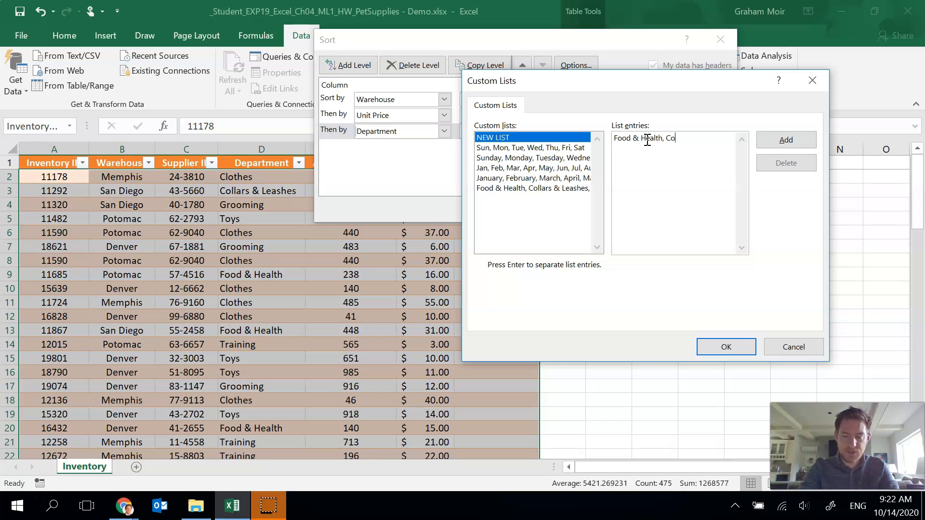
{"action": "type", "text": "llars and "}
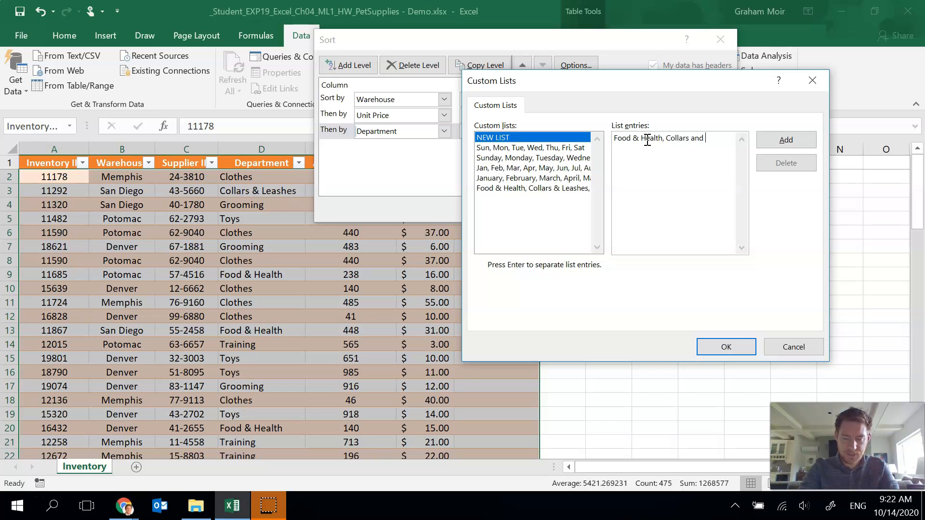
{"action": "key", "text": "BackSpace"}
{"action": "key", "text": "BackSpace"}
{"action": "key", "text": "BackSpace"}
{"action": "key", "text": "BackSpace"}
{"action": "type", "text": "&"}
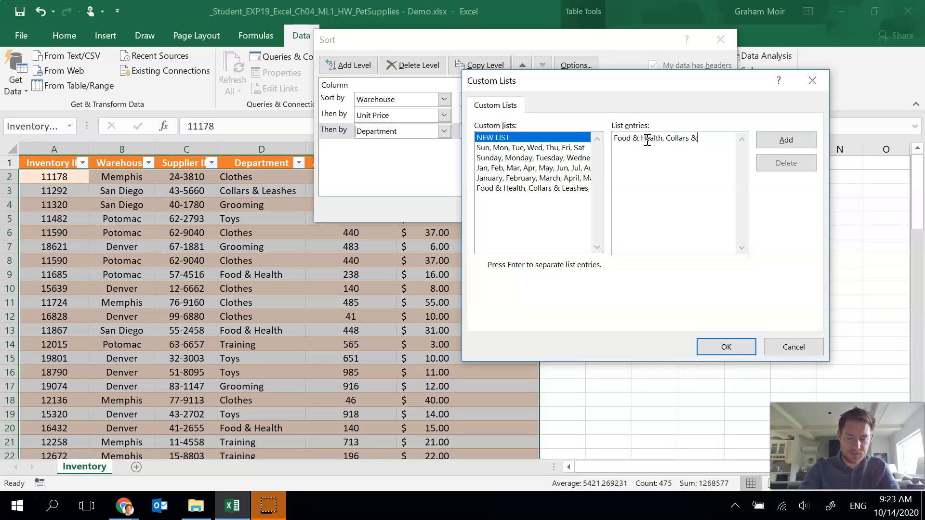
{"action": "type", "text": " Leash"}
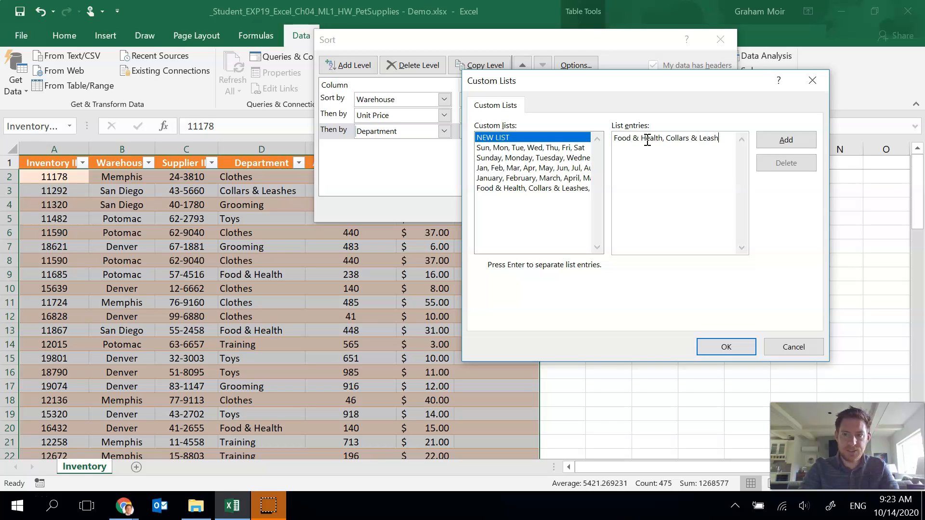
{"action": "type", "text": "es, To"}
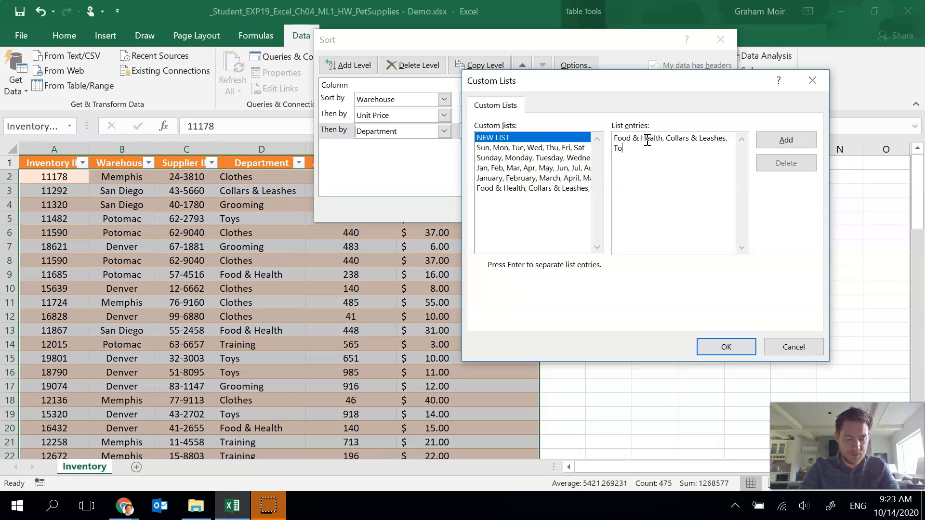
{"action": "type", "text": "ys, Clot"}
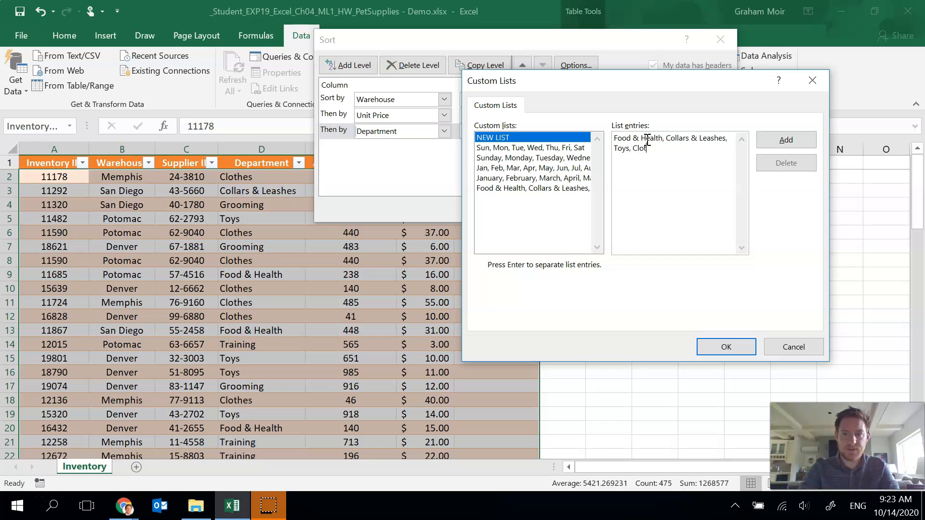
{"action": "type", "text": "hes, Trai"}
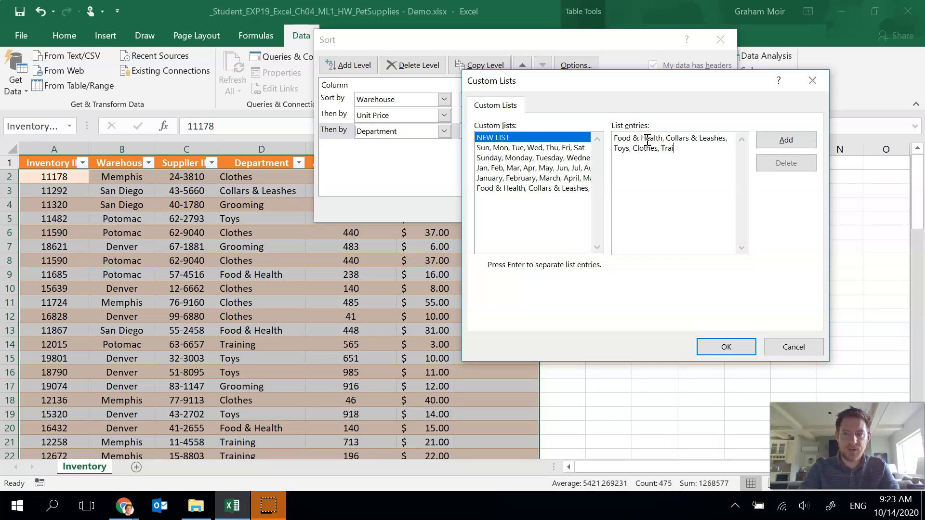
{"action": "type", "text": "ning, Grooming"}
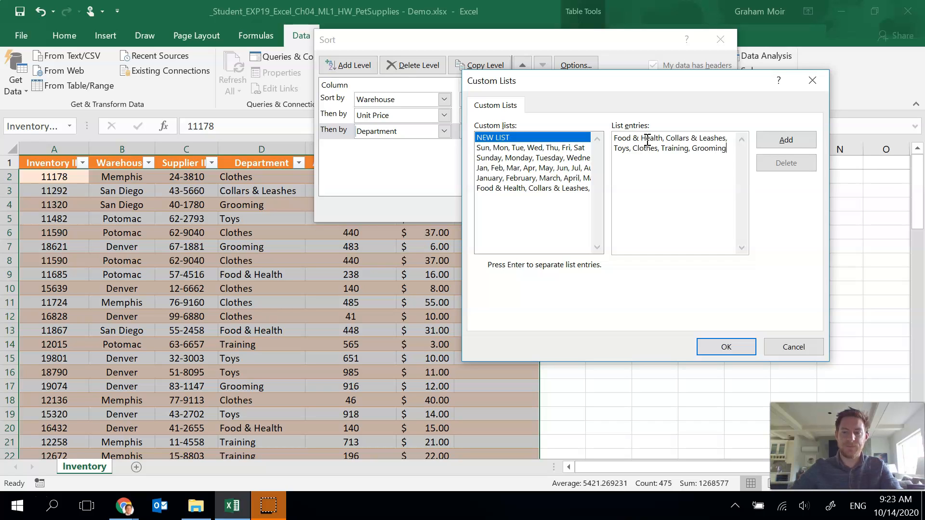
{"action": "left_click", "coordinate": [786, 140]}
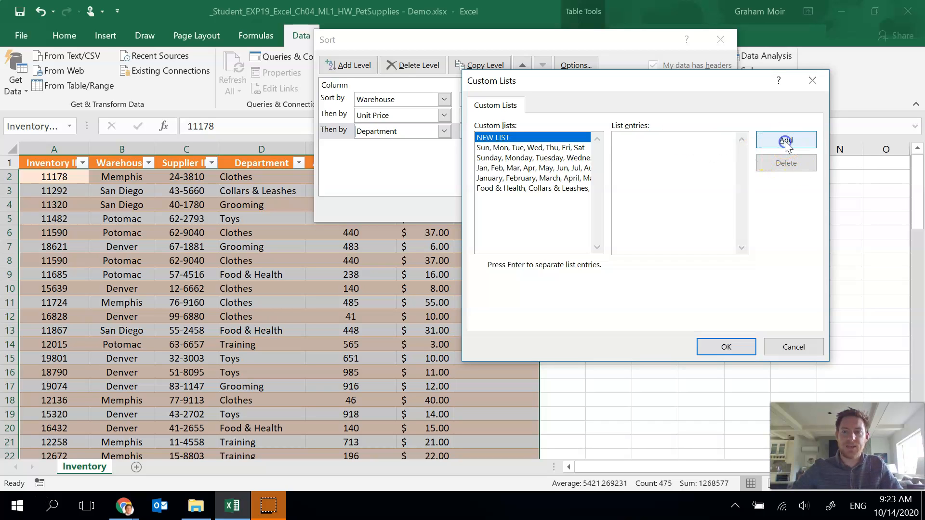
- Use that custom list as the Department sort order and apply the three-level sort
{"action": "left_click", "coordinate": [536, 190]}
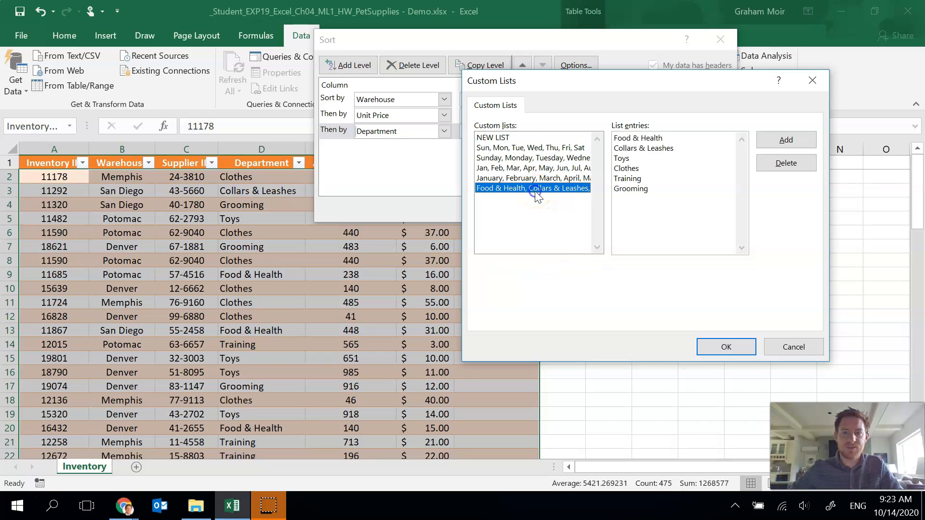
{"action": "left_click", "coordinate": [721, 352]}
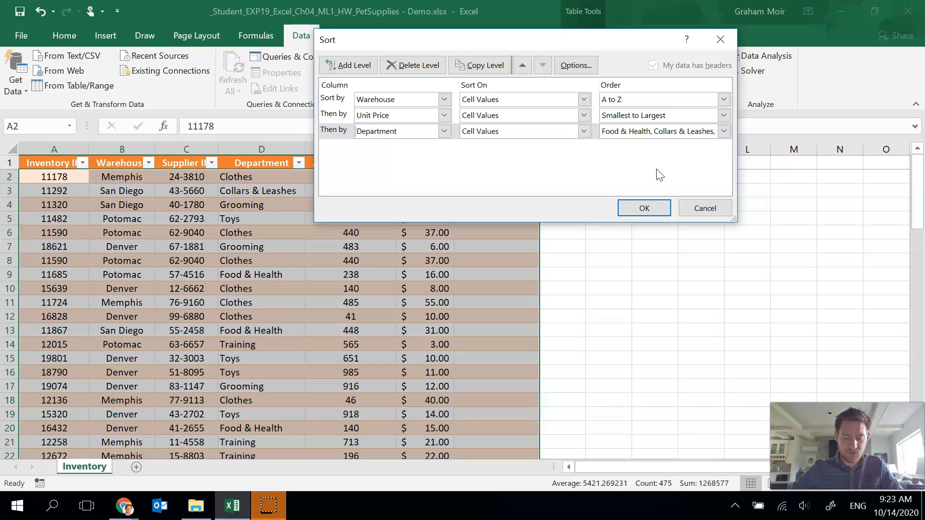
{"action": "left_click", "coordinate": [653, 206]}
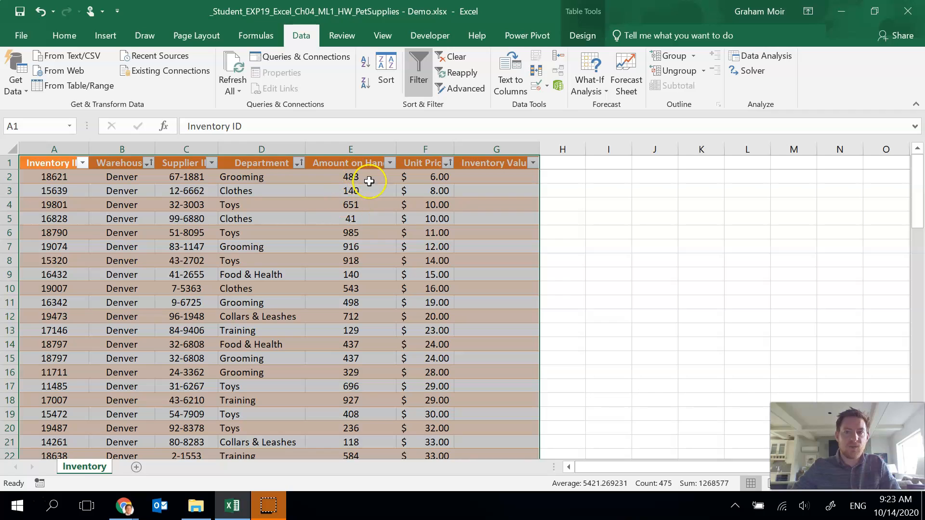
- Remove duplicate rows from the table, comparing all columns
{"action": "left_click", "coordinate": [582, 37]}
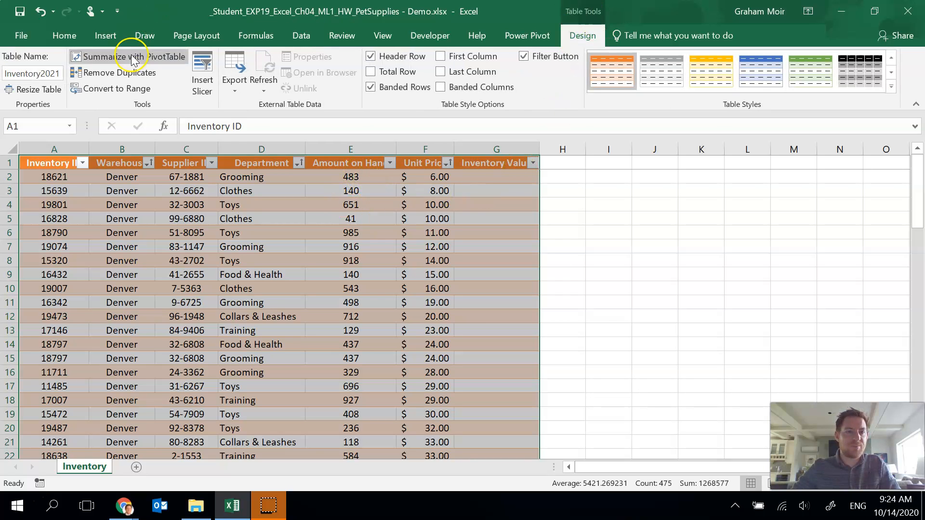
{"action": "left_click", "coordinate": [155, 73]}
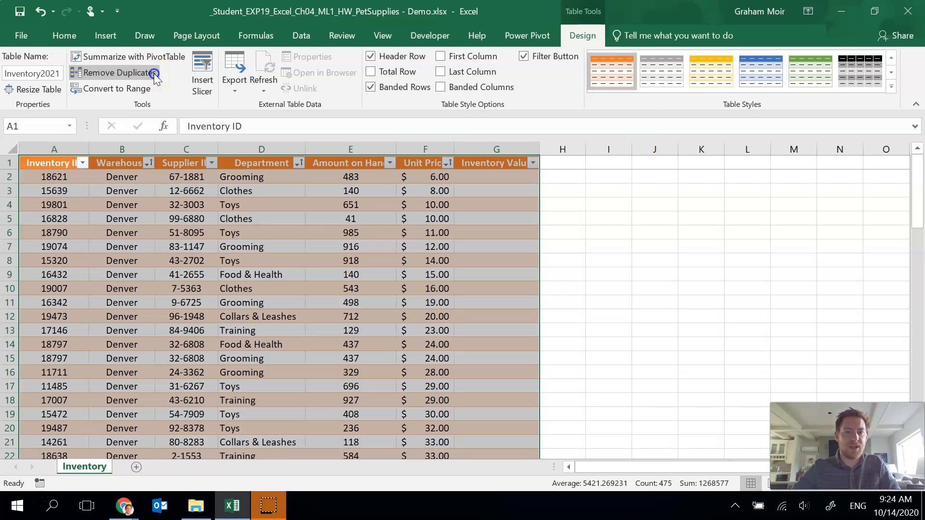
{"action": "left_click_drag", "start_coordinate": [676, 58], "coordinate": [659, 66]}
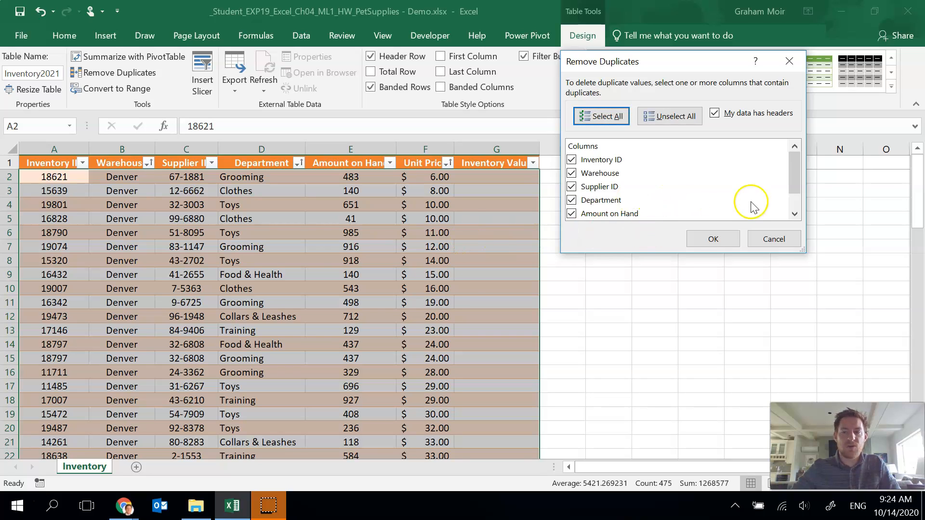
{"action": "scroll", "coordinate": [771, 192], "scroll_direction": "down", "scroll_amount": 1}
{"action": "left_click_drag", "start_coordinate": [796, 187], "coordinate": [797, 170]}
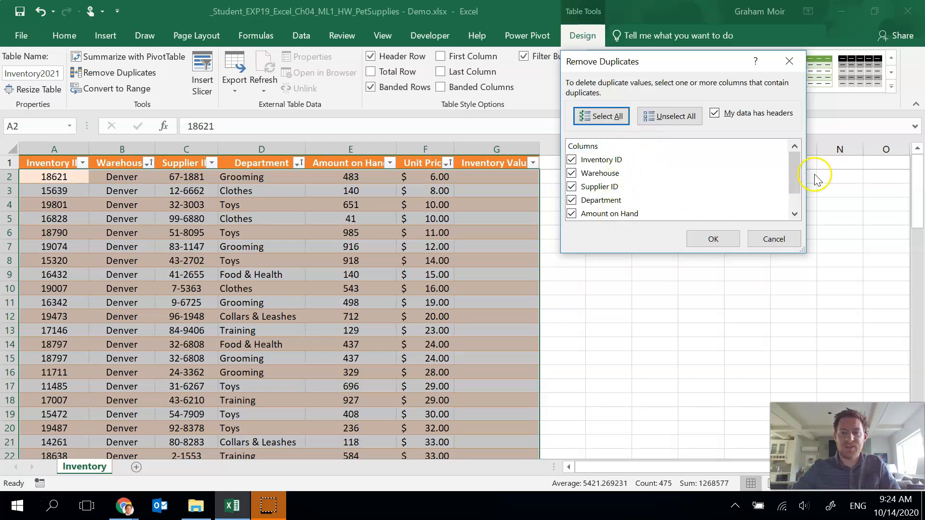
{"action": "mouse_move", "coordinate": [794, 172]}
{"action": "left_mouse_down"}
{"action": "mouse_move", "coordinate": [795, 201]}
{"action": "mouse_move", "coordinate": [791, 166]}
{"action": "left_mouse_up"}
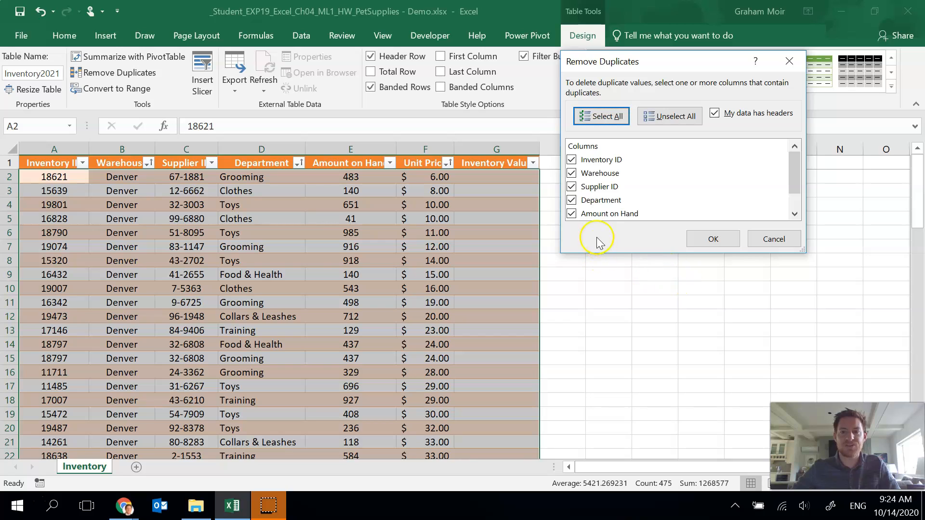
{"action": "left_click_drag", "start_coordinate": [794, 172], "coordinate": [788, 184]}
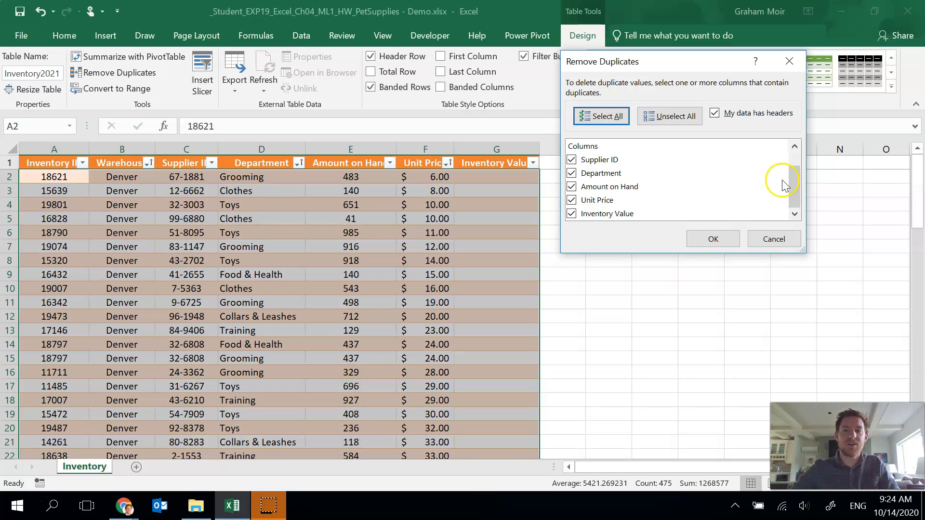
{"action": "left_click_drag", "start_coordinate": [799, 174], "coordinate": [803, 204]}
{"action": "left_click", "coordinate": [716, 236]}
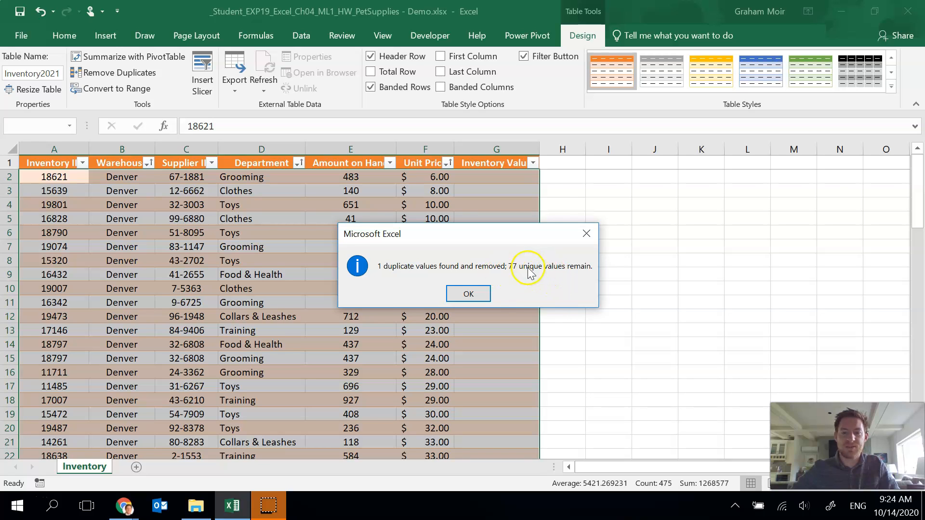
{"action": "left_click", "coordinate": [480, 295]}
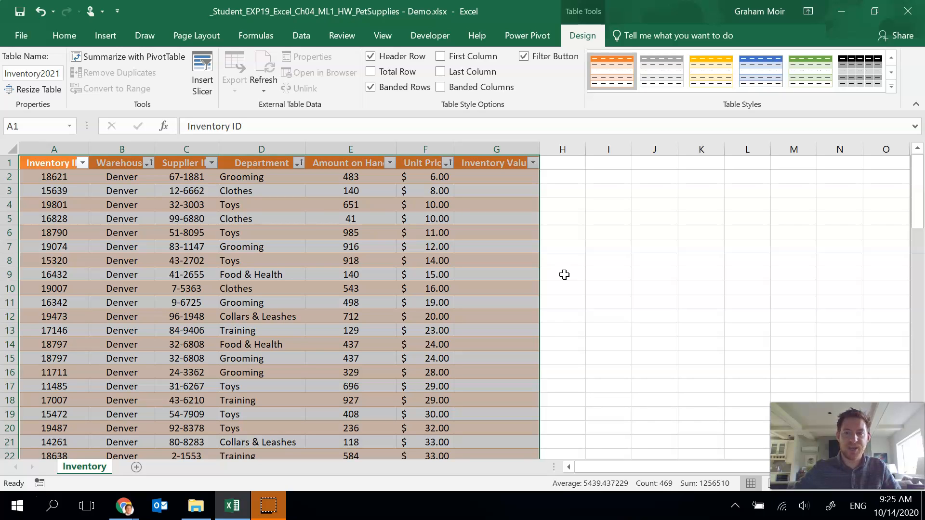
- Calculate Inventory Value in G2 as Amount on Hand multiplied by Unit Price using structured references
{"action": "left_click", "coordinate": [508, 174]}
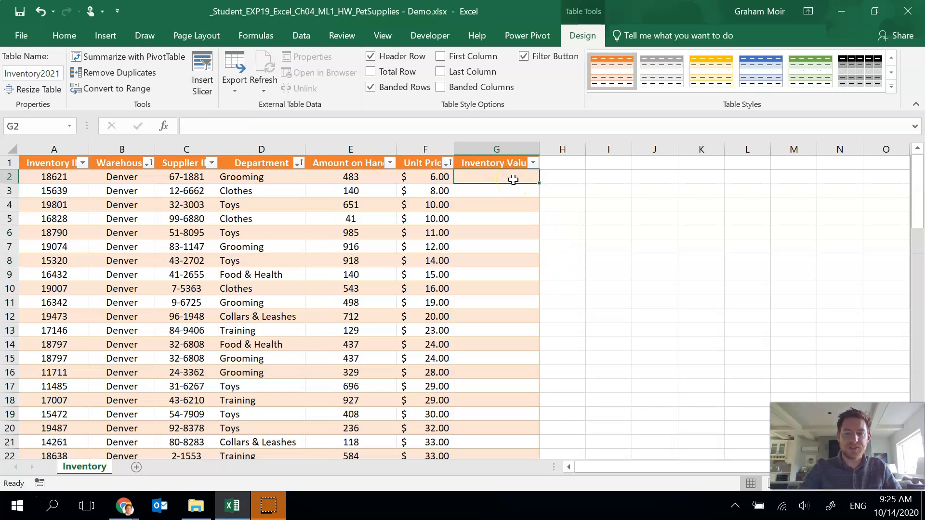
{"action": "type", "text": "="}
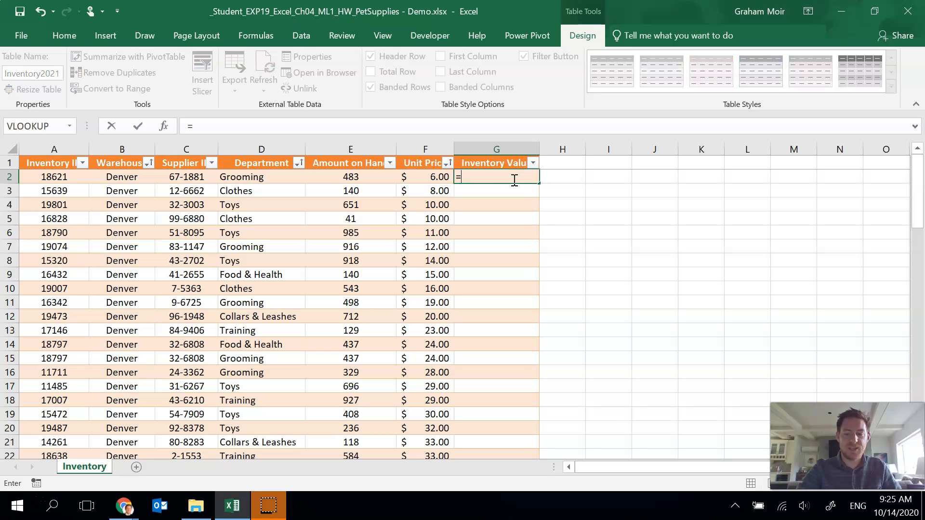
{"action": "left_click", "coordinate": [351, 178]}
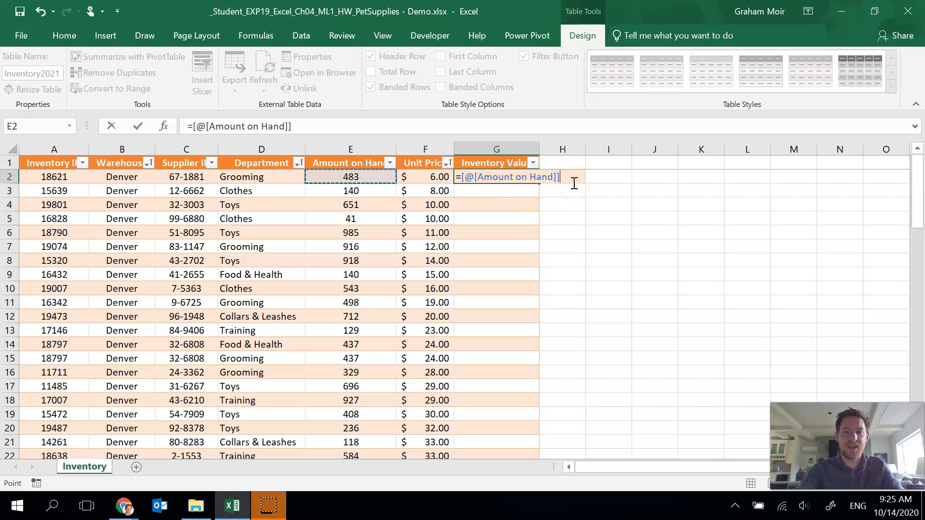
{"action": "type", "text": "*"}
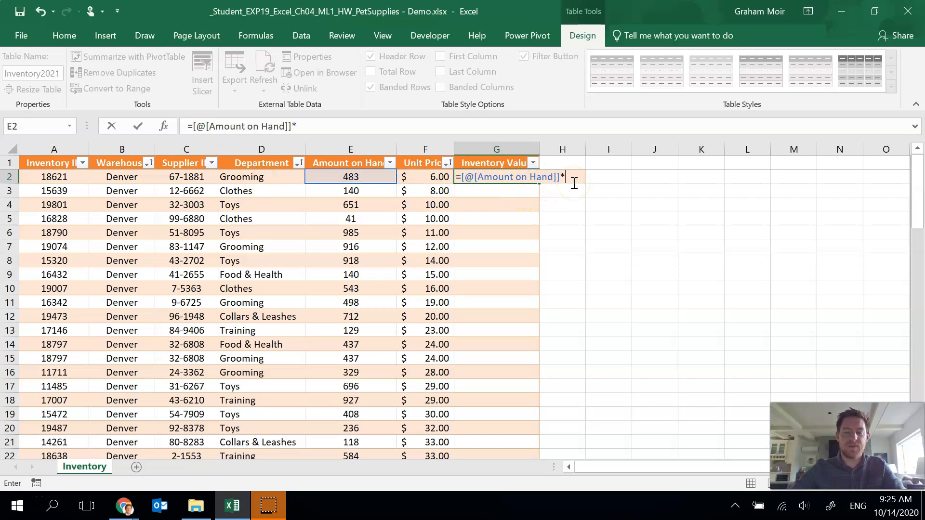
{"action": "left_click", "coordinate": [437, 176]}
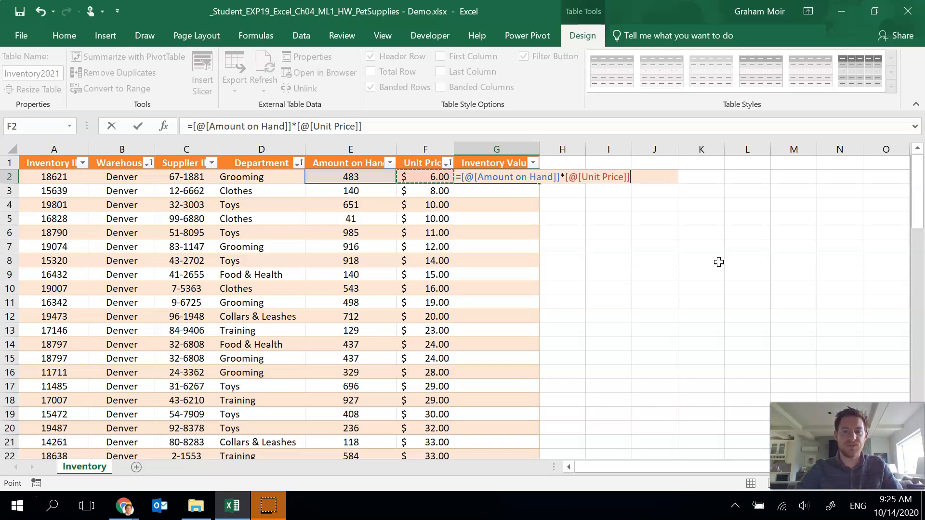
{"action": "key", "text": "Return"}
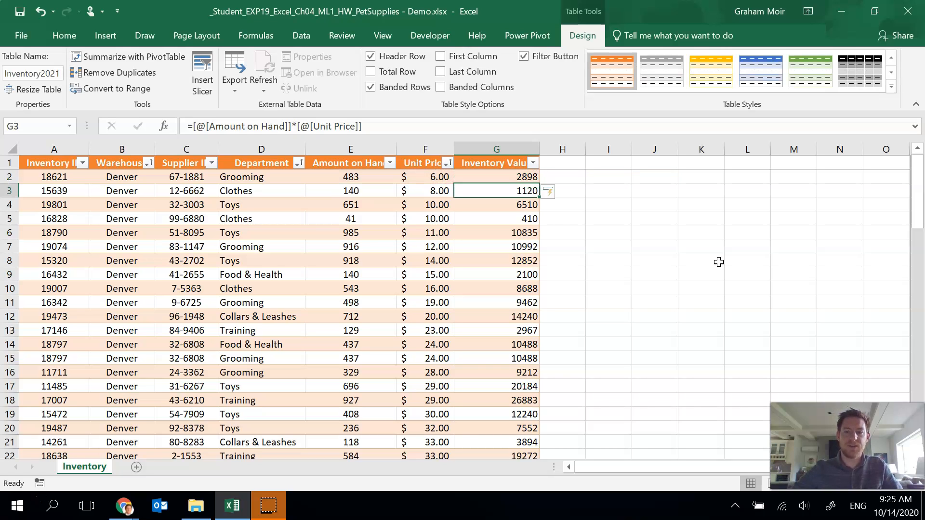
- Apply the Accounting number format to the Inventory Value column, G2 through G78
{"action": "left_click", "coordinate": [501, 220]}
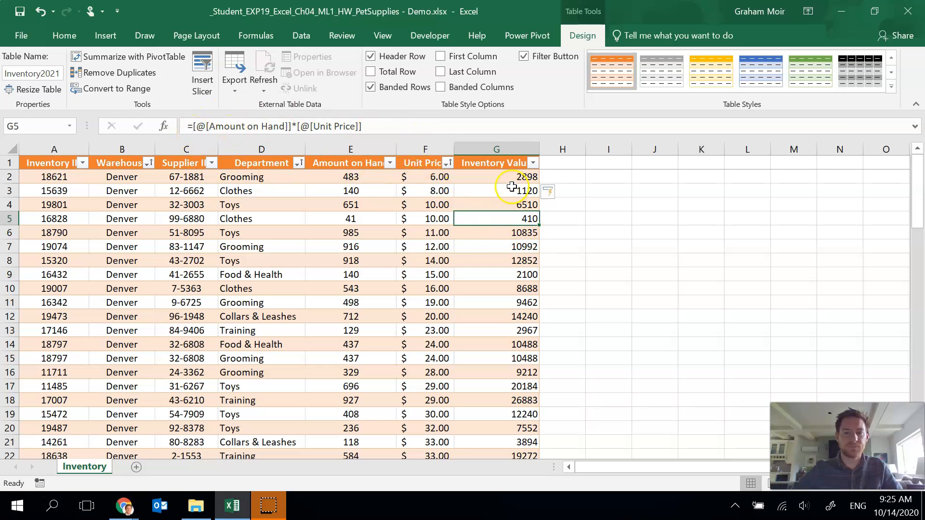
{"action": "left_click_drag", "start_coordinate": [492, 178], "coordinate": [496, 401]}
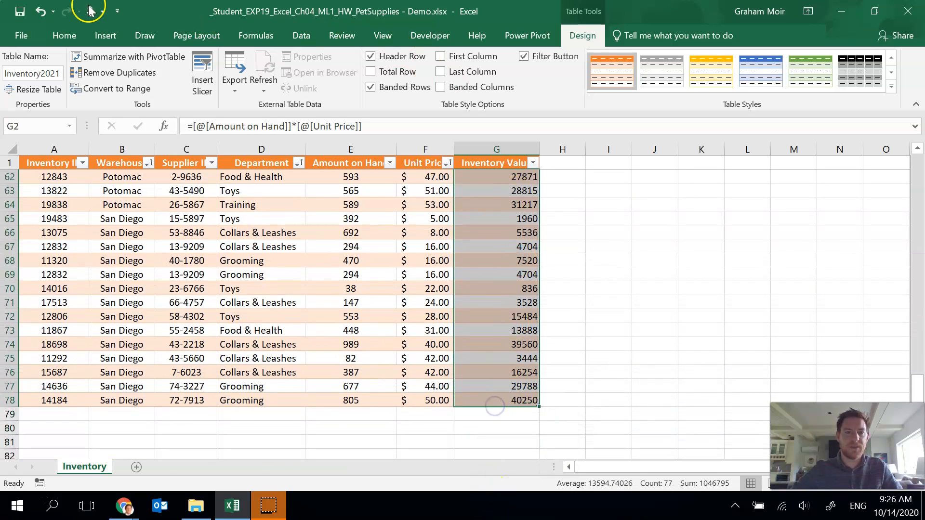
{"action": "left_click", "coordinate": [68, 35]}
{"action": "left_click", "coordinate": [486, 63]}
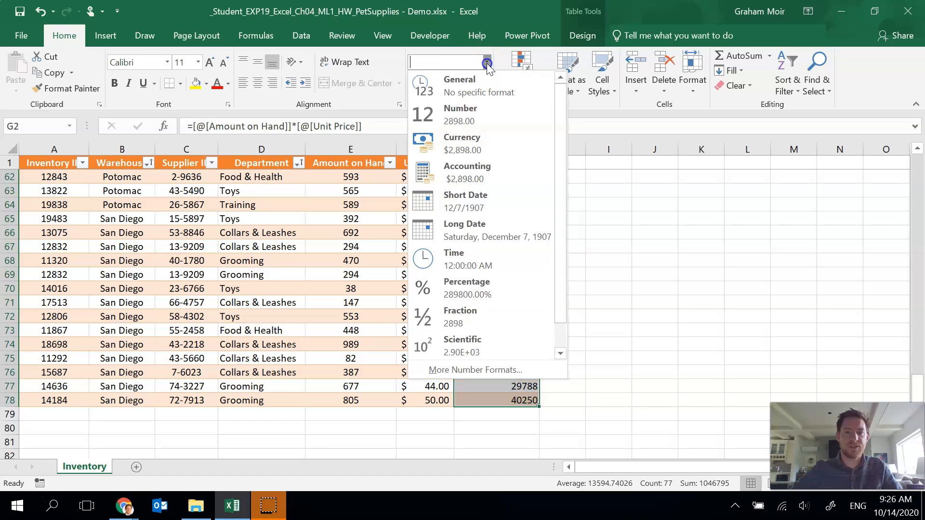
{"action": "left_click", "coordinate": [489, 172]}
{"action": "scroll", "coordinate": [488, 248], "scroll_direction": "up", "scroll_amount": 7}
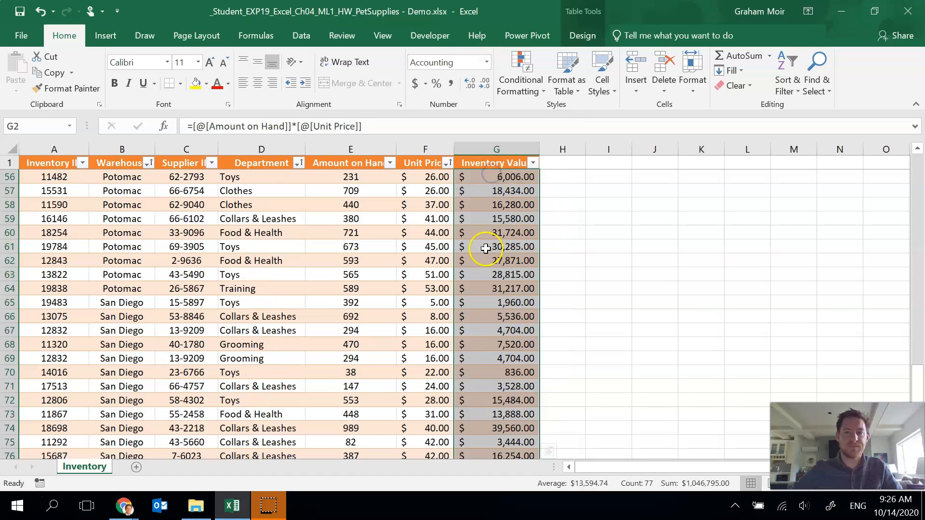
{"action": "scroll", "coordinate": [488, 249], "scroll_direction": "up", "scroll_amount": 14}
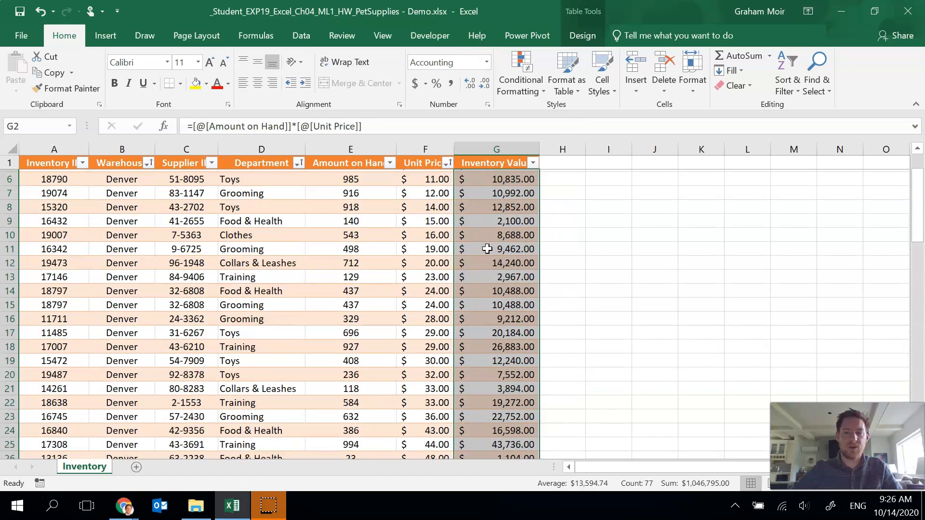
- Turn on the table's Total Row
{"action": "left_click", "coordinate": [530, 204]}
{"action": "left_click", "coordinate": [545, 189]}
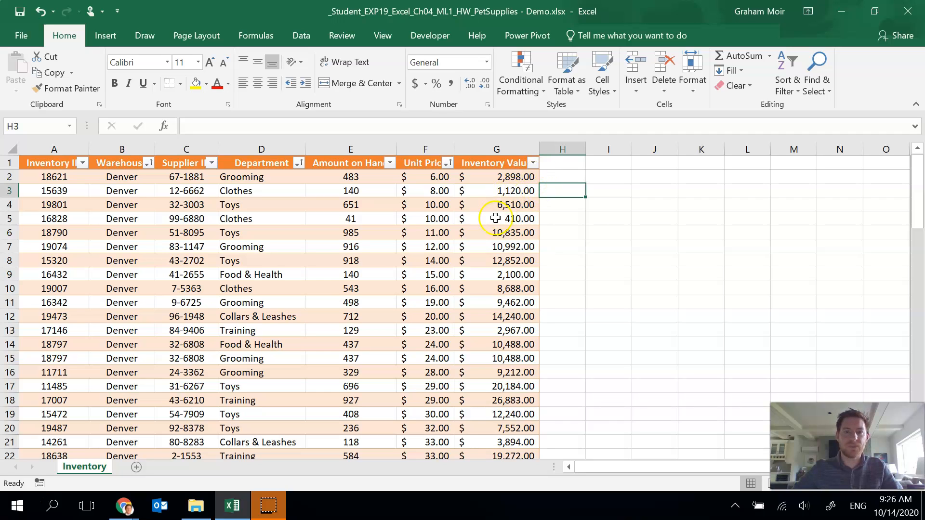
{"action": "left_click", "coordinate": [476, 205]}
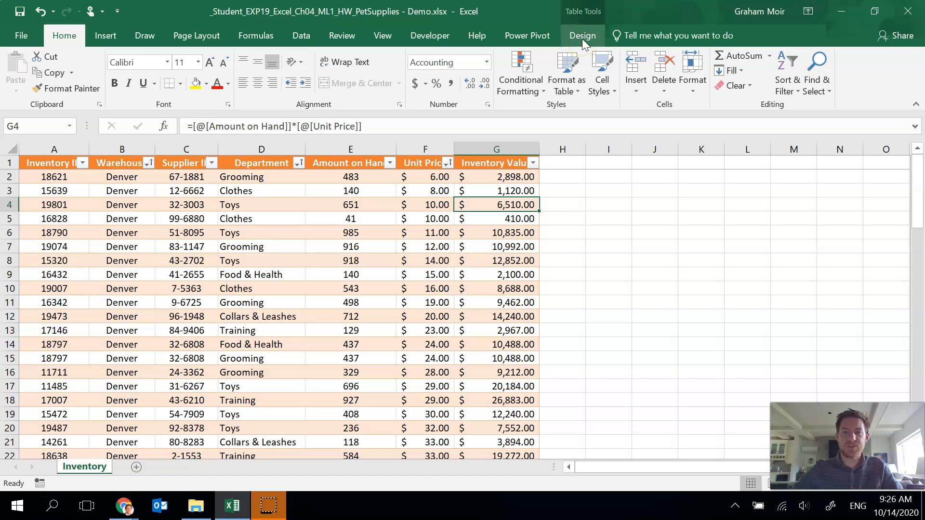
{"action": "left_click", "coordinate": [582, 39]}
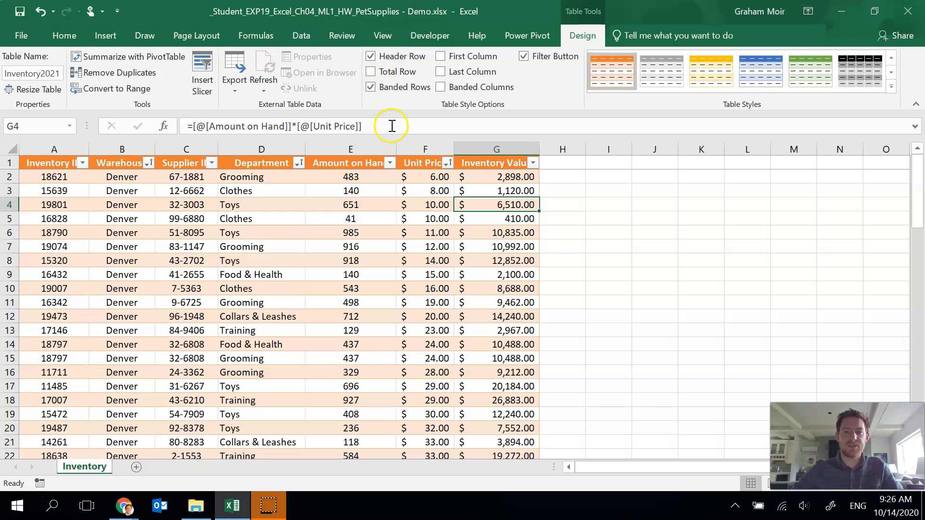
{"action": "left_click", "coordinate": [370, 72]}
{"action": "scroll", "coordinate": [342, 302], "scroll_direction": "down", "scroll_amount": 7}
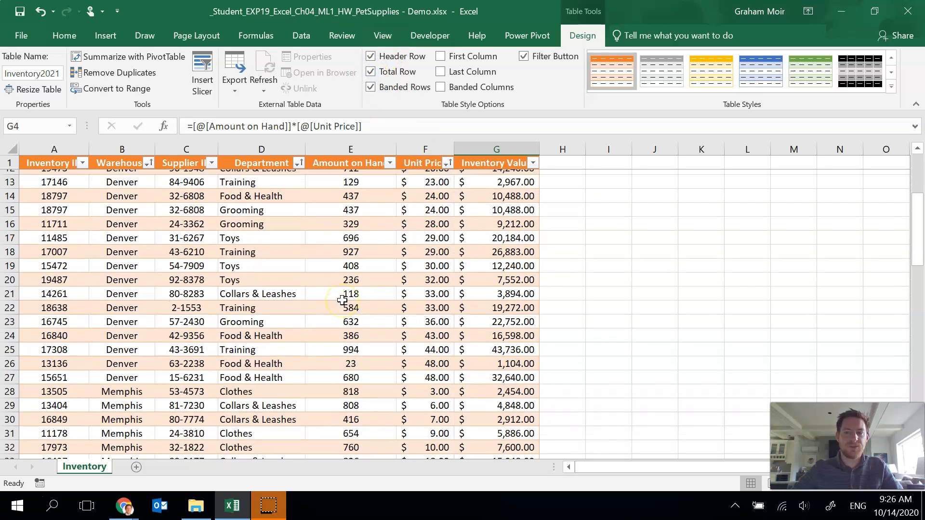
{"action": "scroll", "coordinate": [342, 301], "scroll_direction": "down", "scroll_amount": 15}
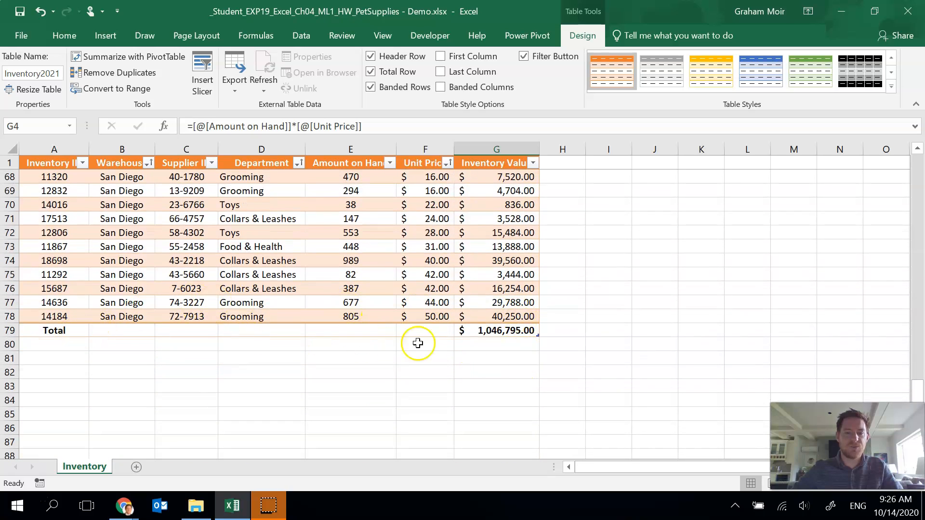
- Set the Inventory Value total in G79 to Sum
{"action": "left_click", "coordinate": [499, 333]}
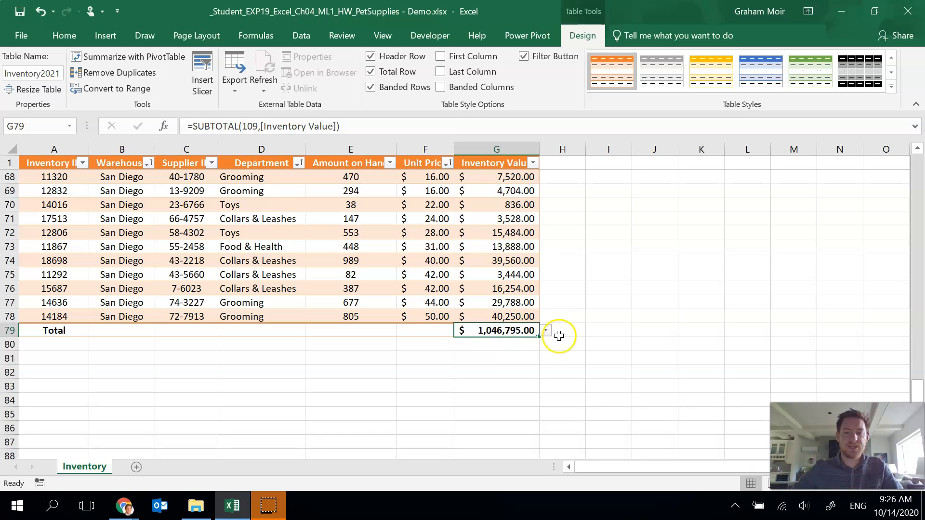
{"action": "left_click", "coordinate": [407, 330]}
{"action": "left_click", "coordinate": [364, 330]}
{"action": "left_click", "coordinate": [268, 325]}
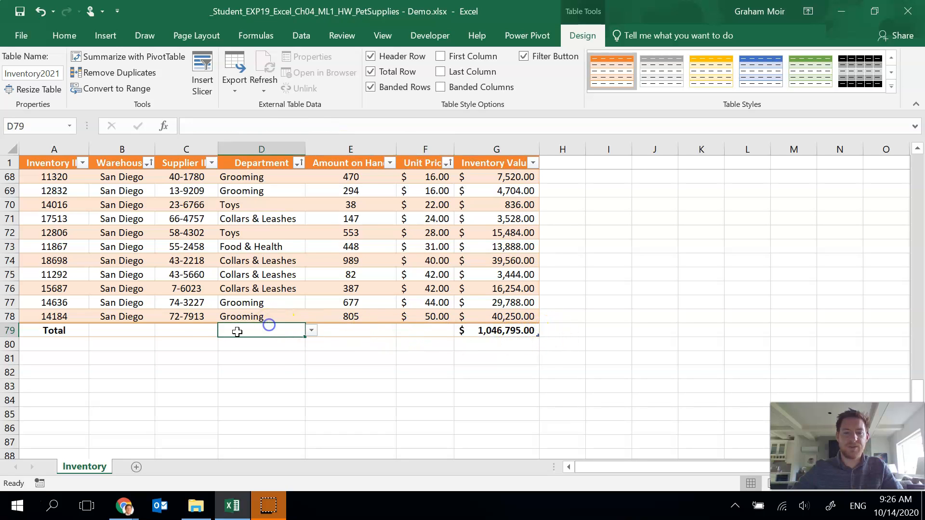
{"action": "left_click", "coordinate": [514, 331]}
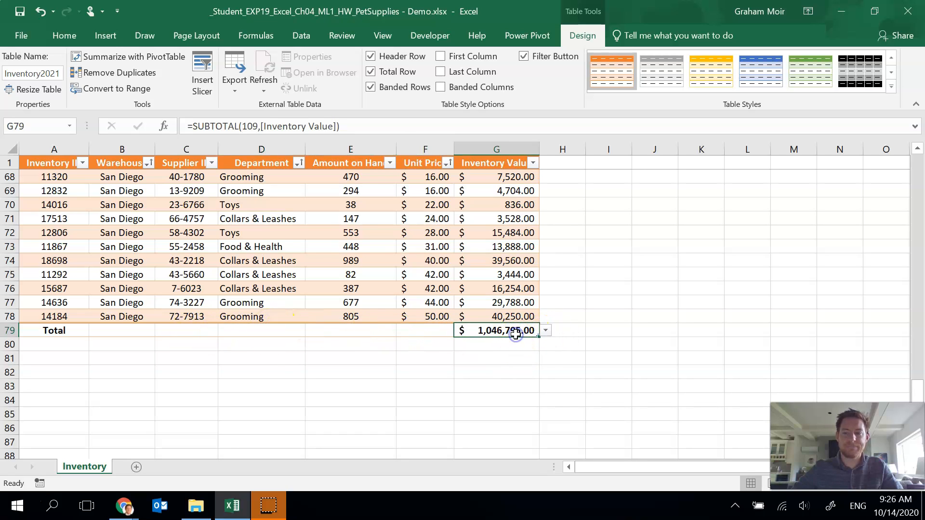
{"action": "left_click", "coordinate": [546, 330]}
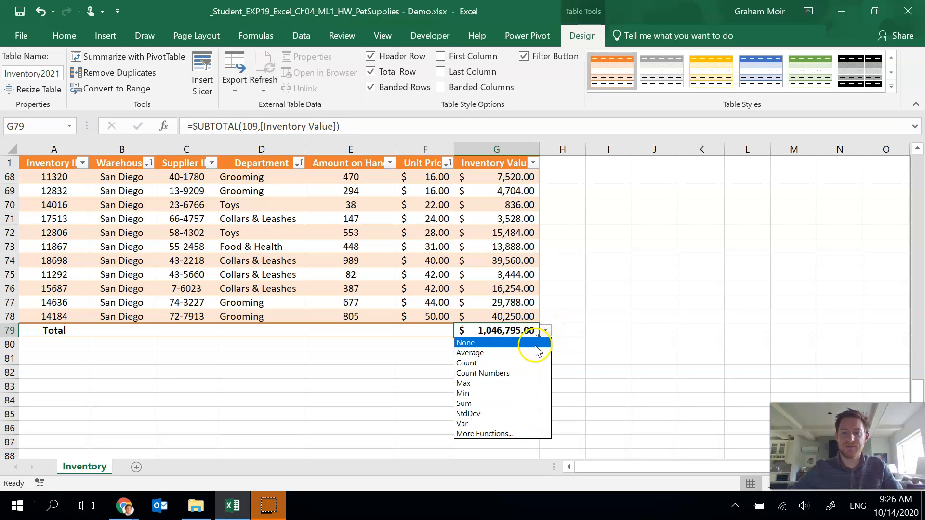
{"action": "left_click", "coordinate": [503, 403]}
{"action": "left_click", "coordinate": [500, 343]}
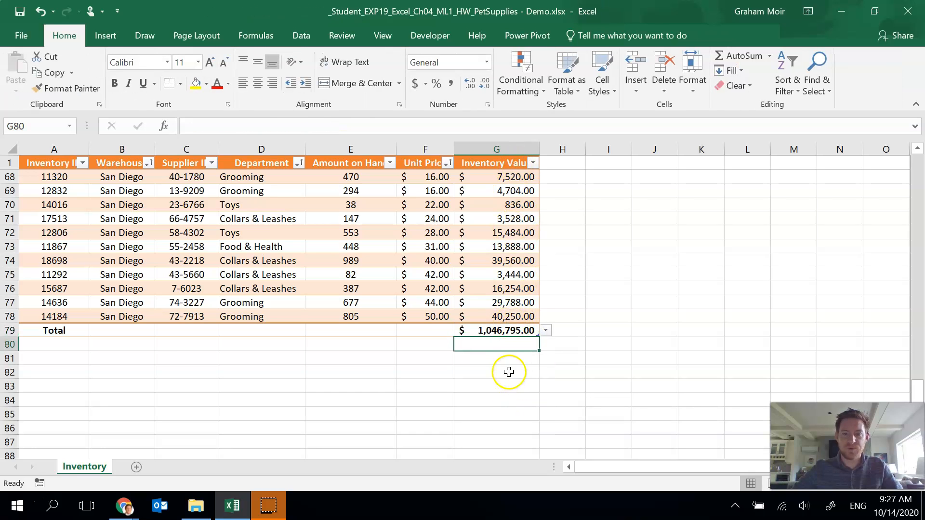
- Set the Amount on Hand total to Average and reduce it to two decimal places
{"action": "left_click", "coordinate": [358, 329]}
{"action": "left_click", "coordinate": [381, 334]}
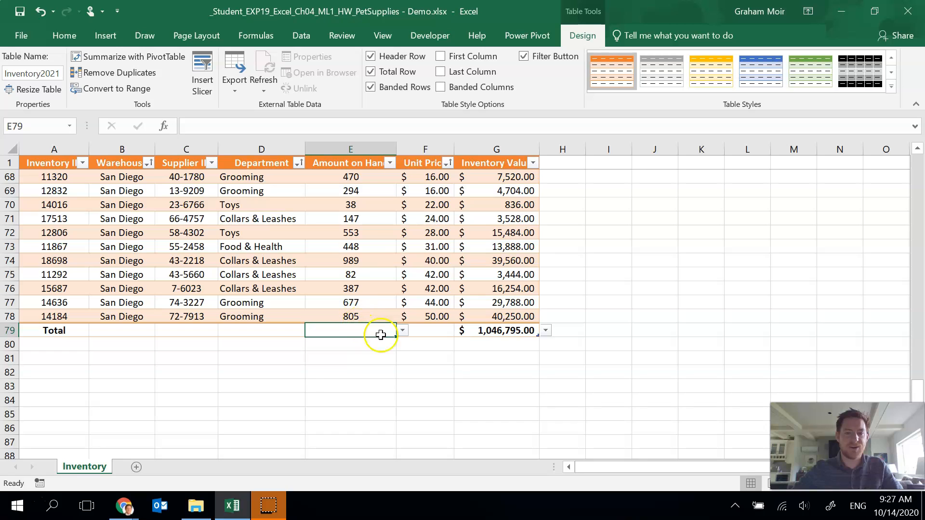
{"action": "left_click", "coordinate": [403, 330]}
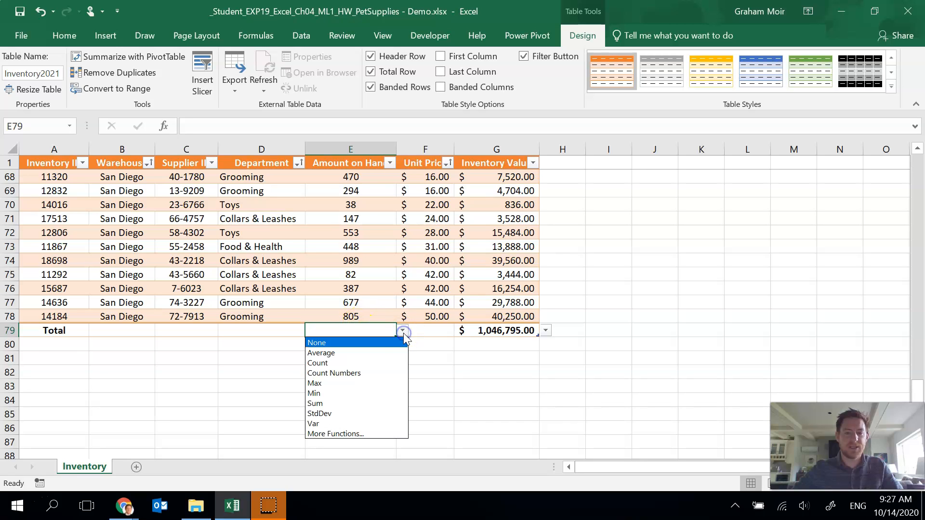
{"action": "left_click", "coordinate": [388, 353]}
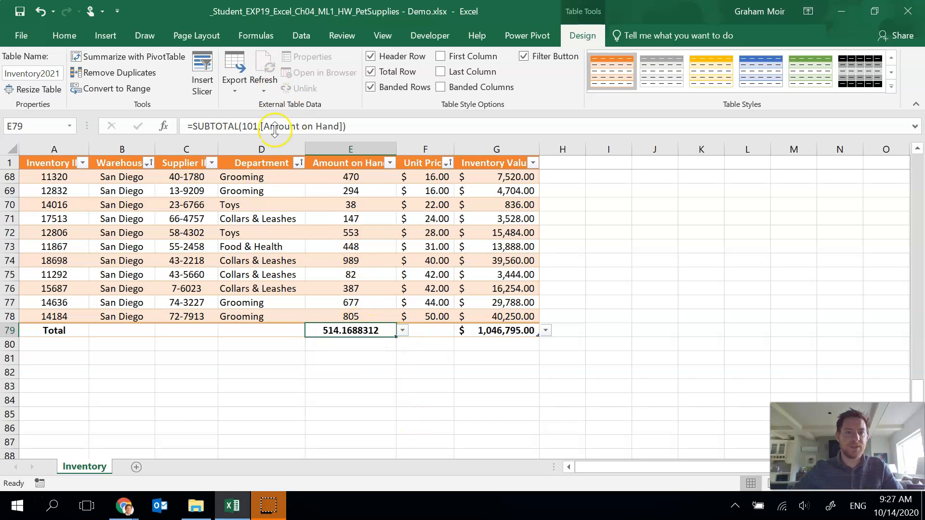
{"action": "left_click", "coordinate": [64, 36]}
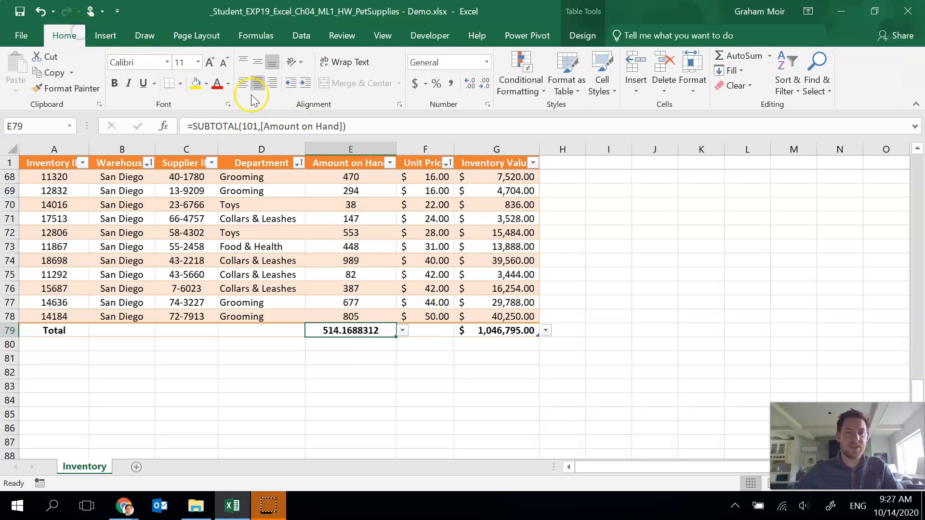
{"action": "left_click", "coordinate": [483, 85]}
{"action": "left_click", "coordinate": [483, 85]}
{"action": "left_click", "coordinate": [483, 85]}
{"action": "left_click", "coordinate": [483, 84]}
{"action": "left_click", "coordinate": [483, 85]}
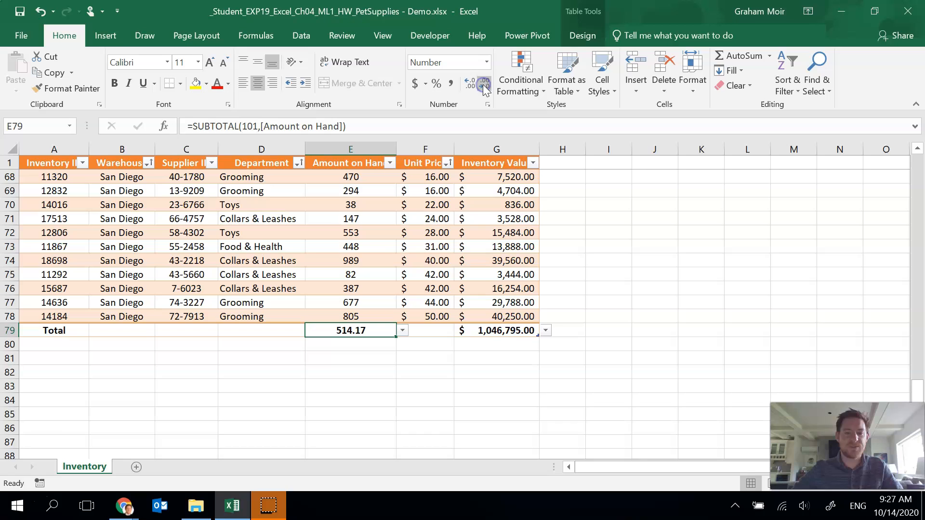
{"action": "left_click", "coordinate": [610, 304]}
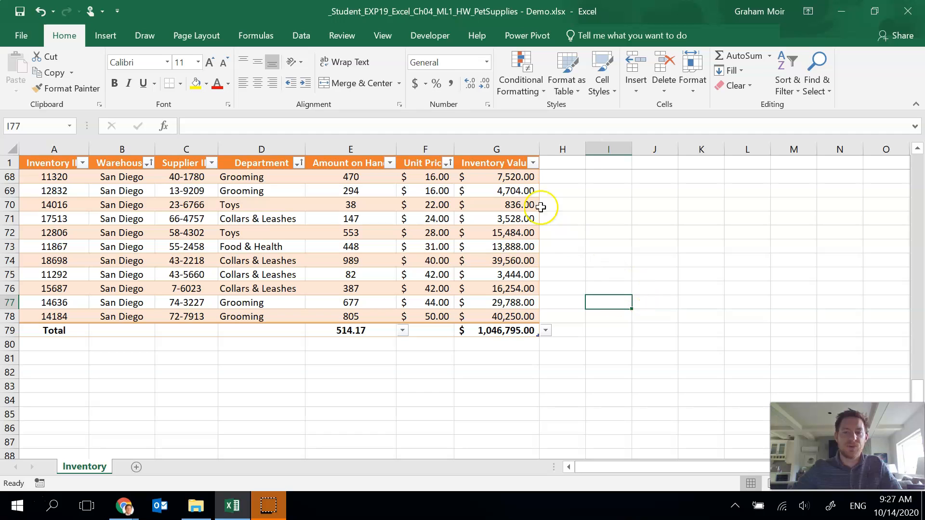
- Start a new conditional formatting rule on the Inventory Value cells G2:G78 using a formula to determine formatting
{"action": "left_click_drag", "start_coordinate": [508, 311], "coordinate": [499, 174]}
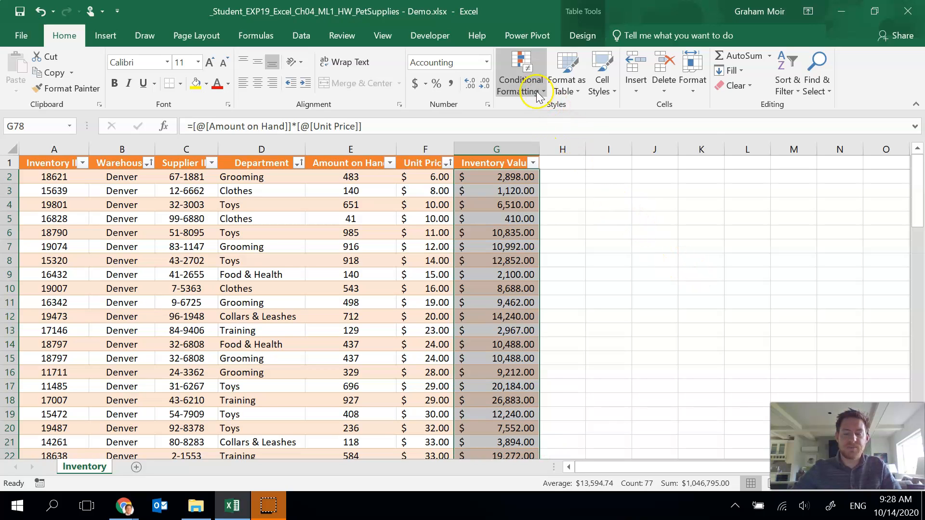
{"action": "left_click", "coordinate": [523, 83]}
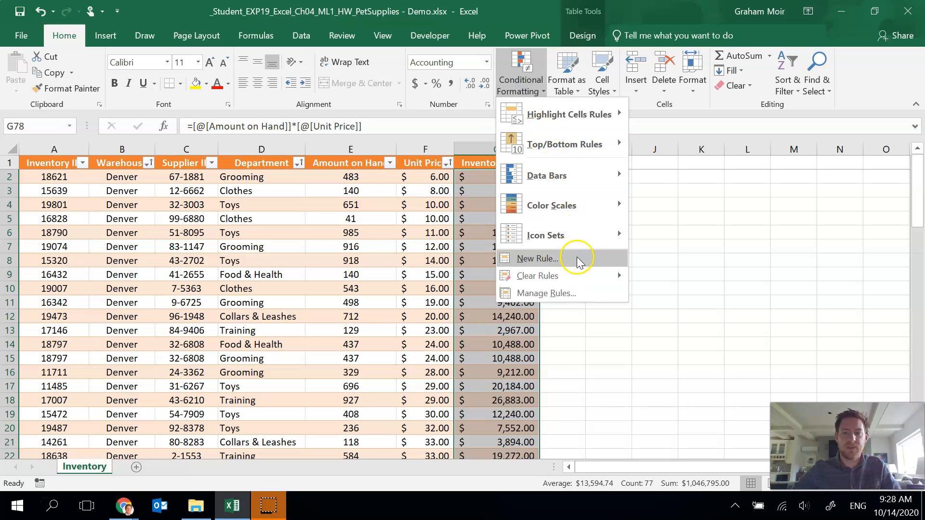
{"action": "left_click", "coordinate": [578, 261]}
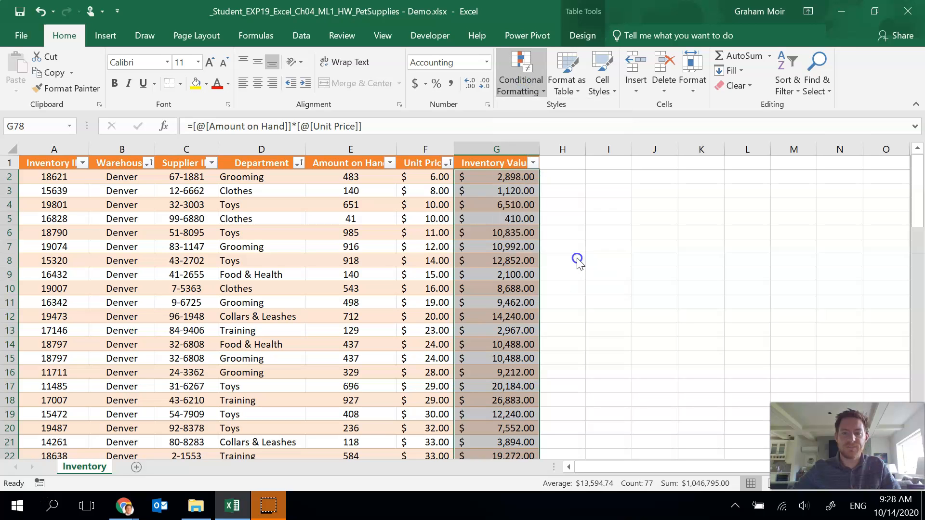
{"action": "left_click_drag", "start_coordinate": [609, 35], "coordinate": [411, 37]}
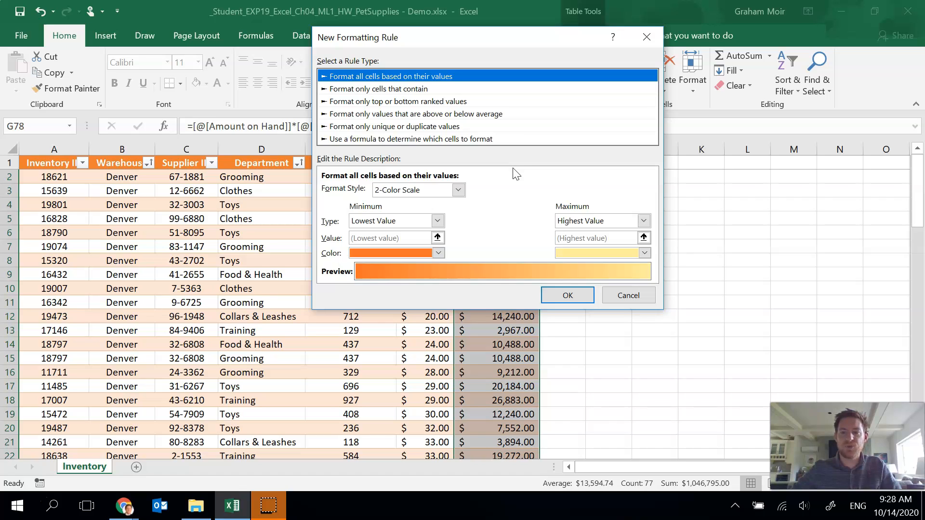
{"action": "left_click", "coordinate": [461, 141]}
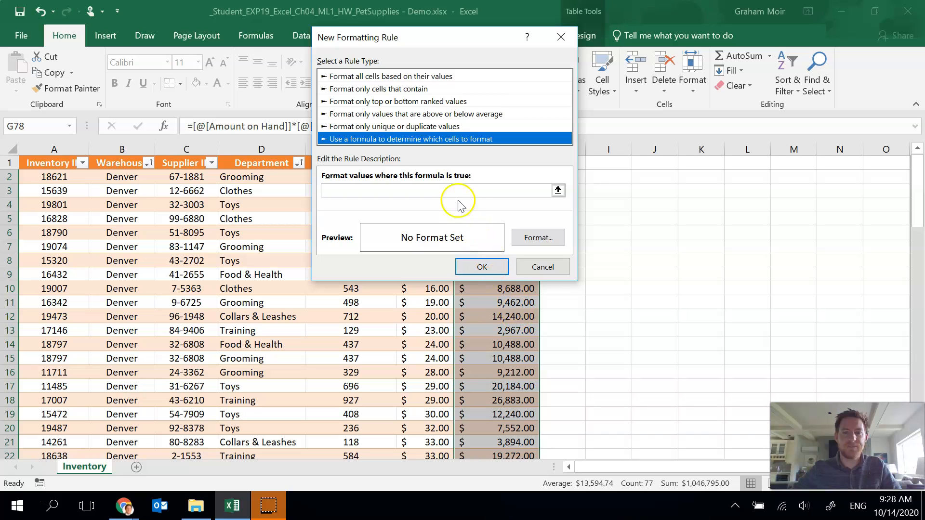
- Enter the rule formula =AND($D$2="Food & Health", $G$2>30000) for the Inventory Value cells
{"action": "left_click_drag", "start_coordinate": [481, 37], "coordinate": [717, 47]}
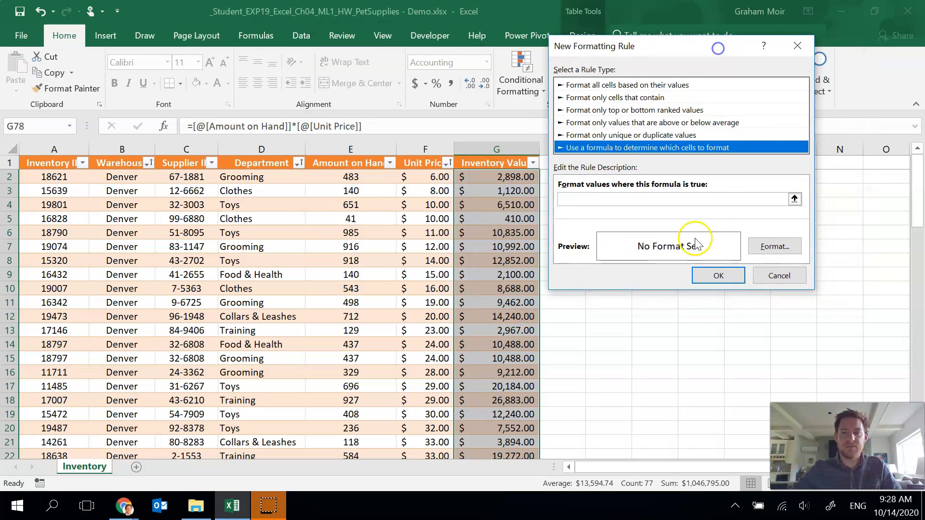
{"action": "left_click", "coordinate": [658, 200]}
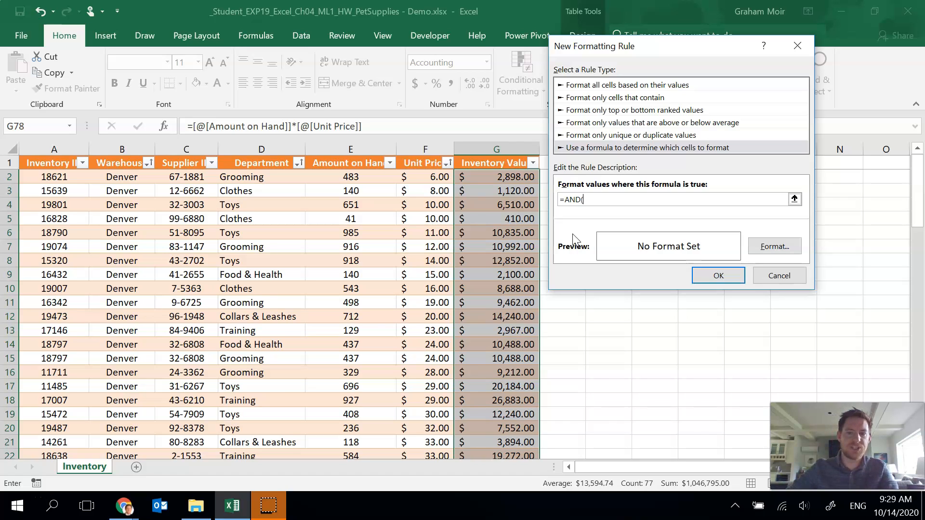
{"action": "left_click", "coordinate": [258, 177]}
{"action": "type", "text": "=\"Food"}
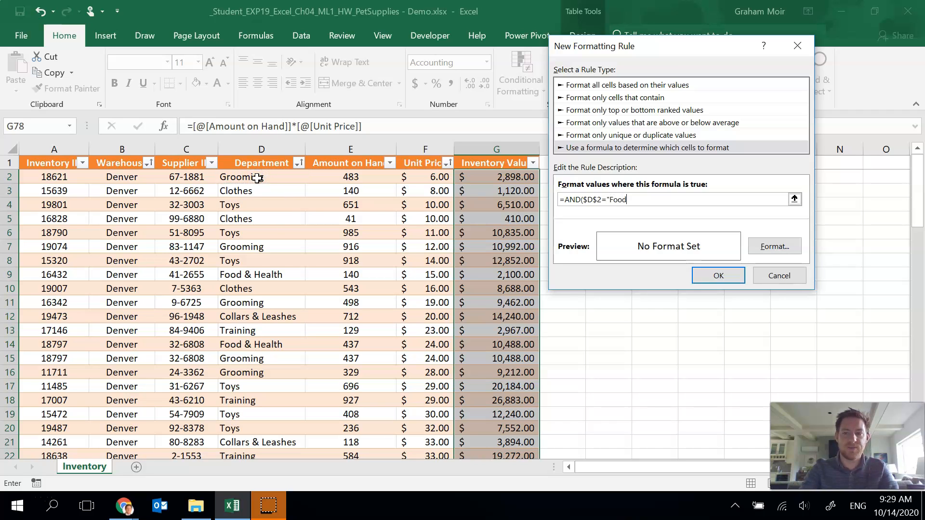
{"action": "type", "text": " &"}
{"action": "key", "text": "shift+space"}
{"action": "type", "text": "Health"}
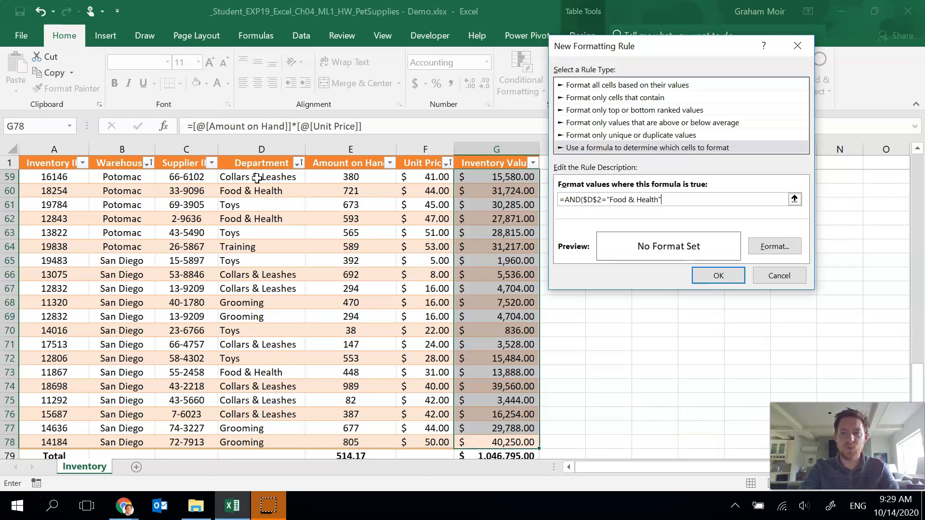
{"action": "type", "text": ","}
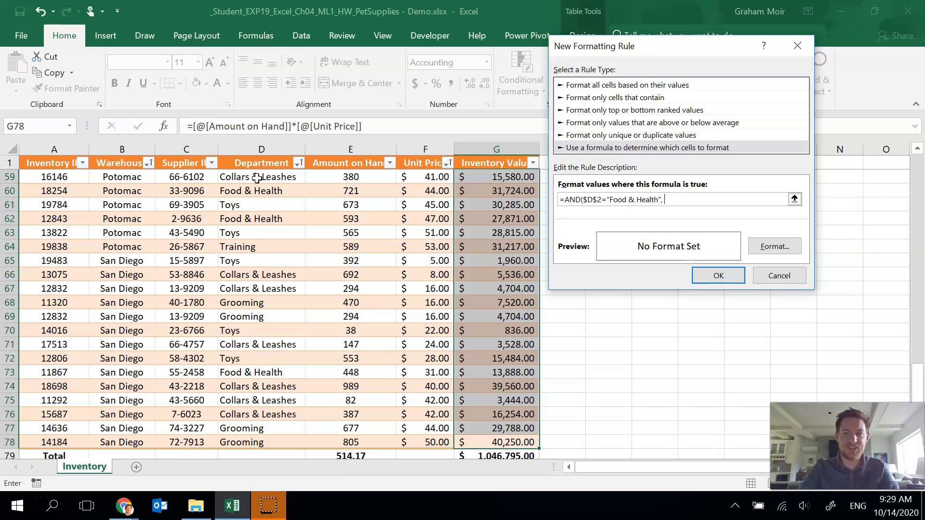
{"action": "scroll", "coordinate": [448, 362], "scroll_direction": "up", "scroll_amount": 1}
{"action": "scroll", "coordinate": [448, 362], "scroll_direction": "up", "scroll_amount": 18}
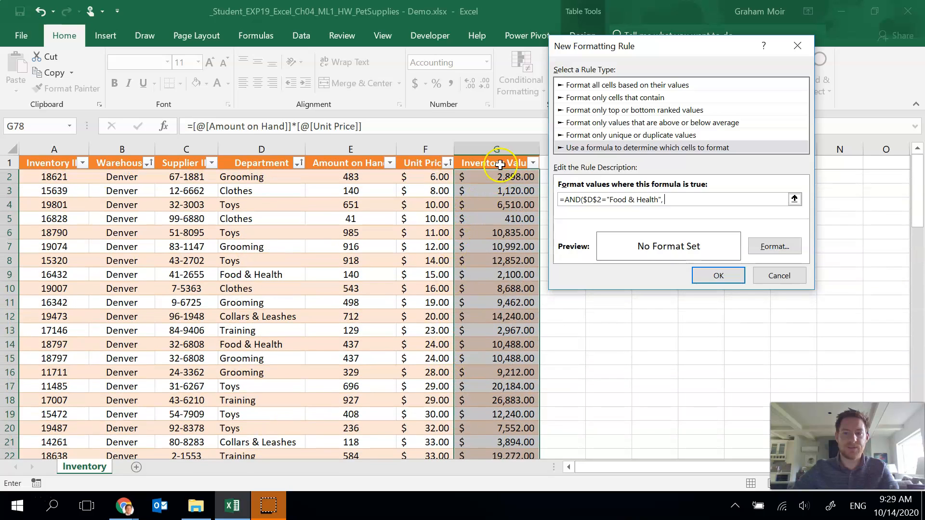
{"action": "left_click", "coordinate": [504, 177]}
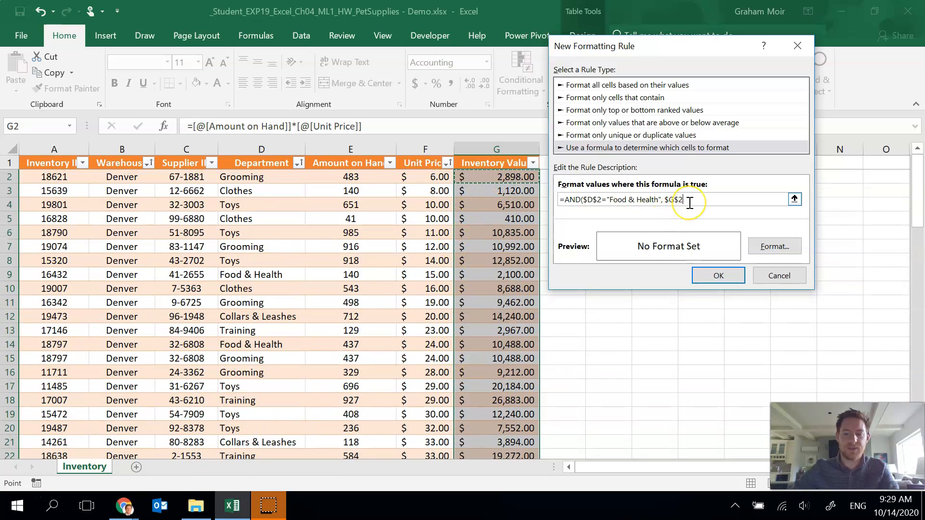
{"action": "type", "text": ">"}
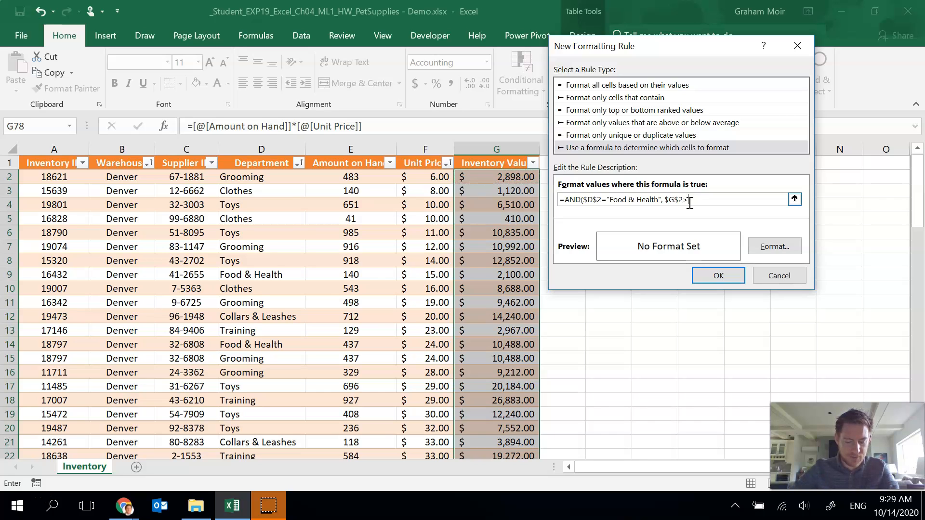
{"action": "type", "text": "10"}
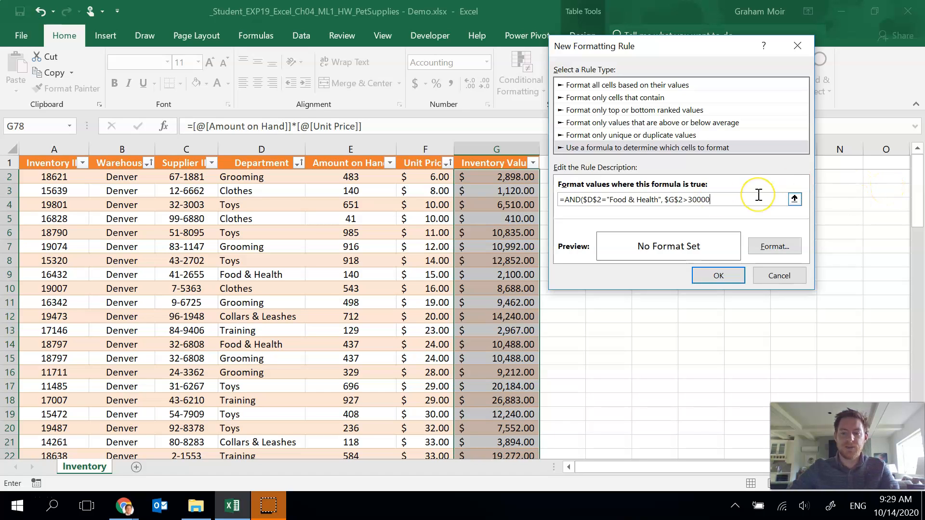
- Make the D2 and G2 references in the rule formula relative by removing the dollar signs
{"action": "left_click", "coordinate": [585, 200]}
{"action": "key", "text": "BackSpace"}
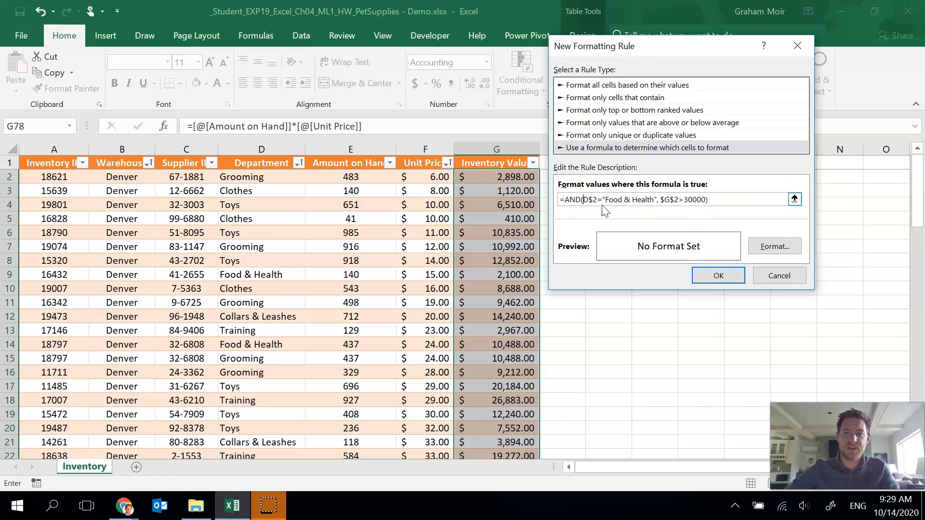
{"action": "left_click", "coordinate": [592, 199]}
{"action": "key", "text": "BackSpace"}
{"action": "left_click", "coordinate": [660, 201]}
{"action": "key", "text": "BackSpace"}
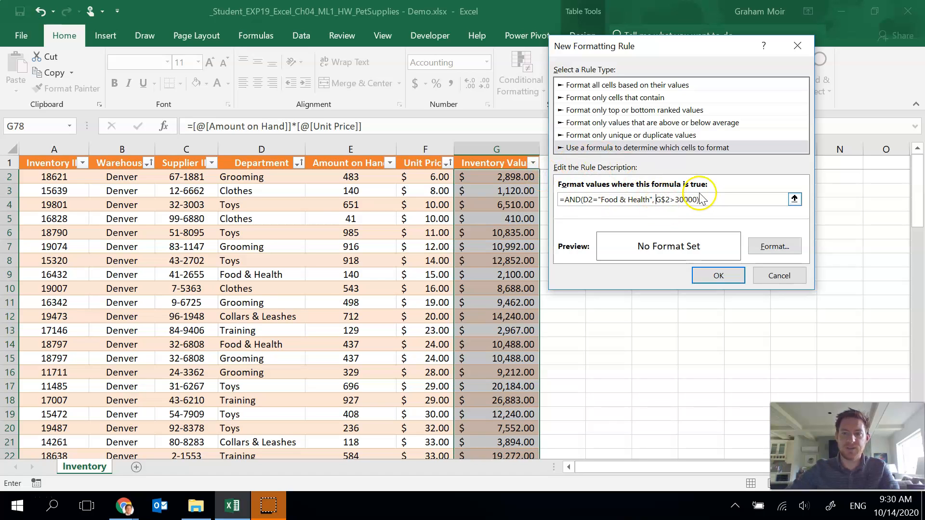
{"action": "left_click", "coordinate": [666, 201]}
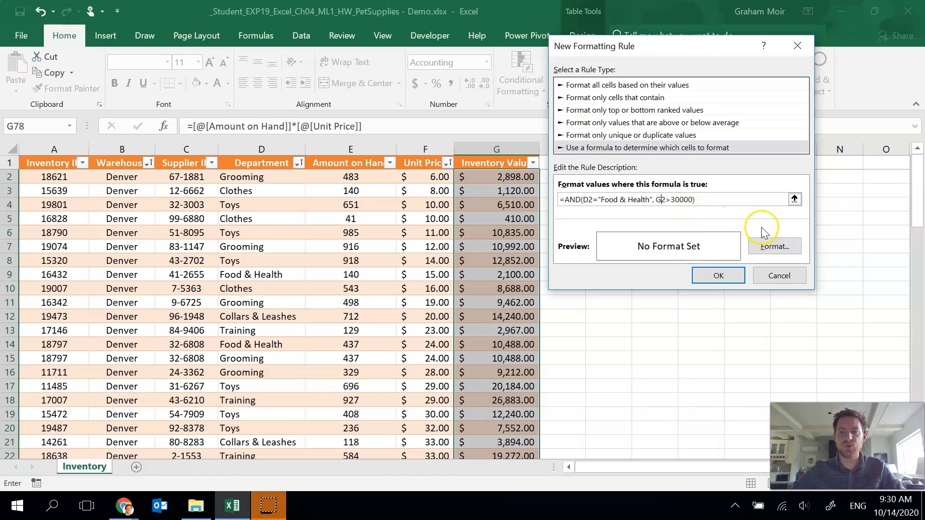
- Give the rule a red fill format and apply the new conditional formatting rule
{"action": "left_click", "coordinate": [772, 248]}
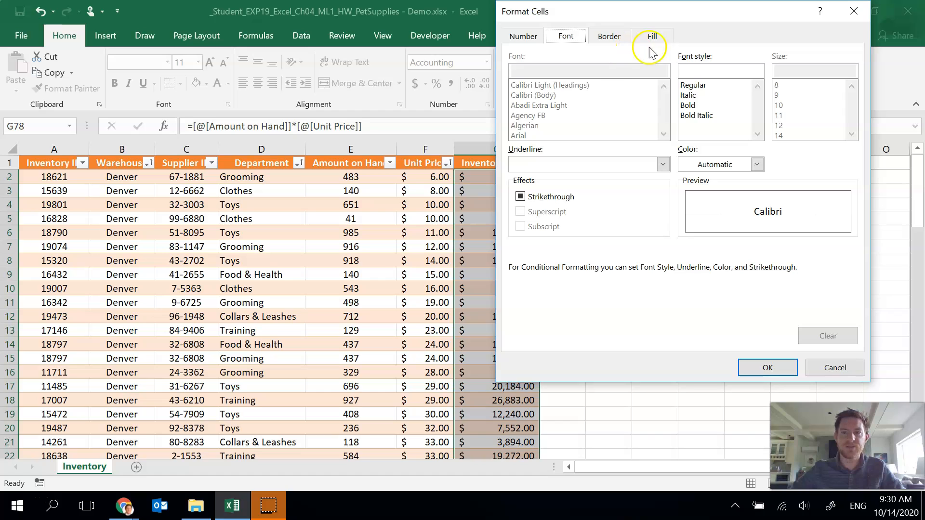
{"action": "left_click", "coordinate": [663, 38]}
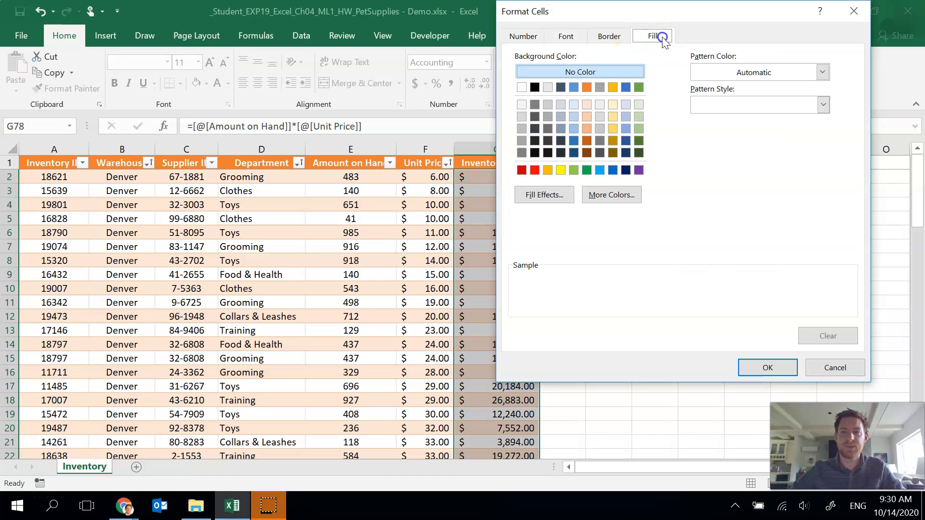
{"action": "left_click", "coordinate": [534, 170]}
{"action": "left_click", "coordinate": [778, 366]}
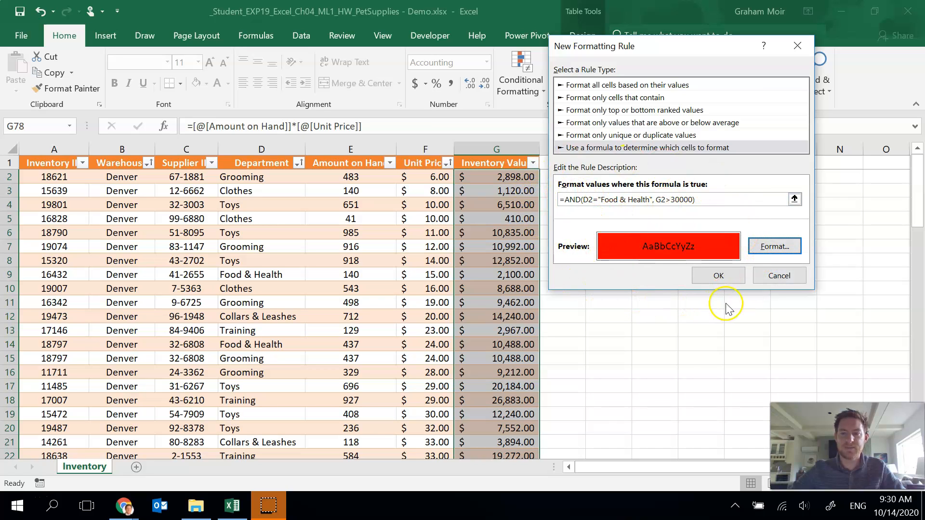
{"action": "left_click", "coordinate": [710, 285]}
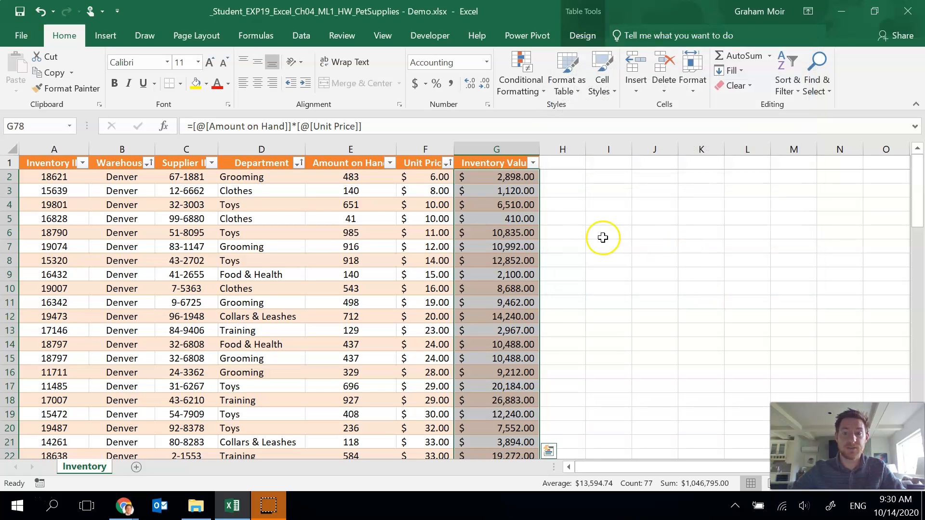
{"action": "left_click", "coordinate": [602, 237]}
{"action": "scroll", "coordinate": [578, 259], "scroll_direction": "down", "scroll_amount": 4}
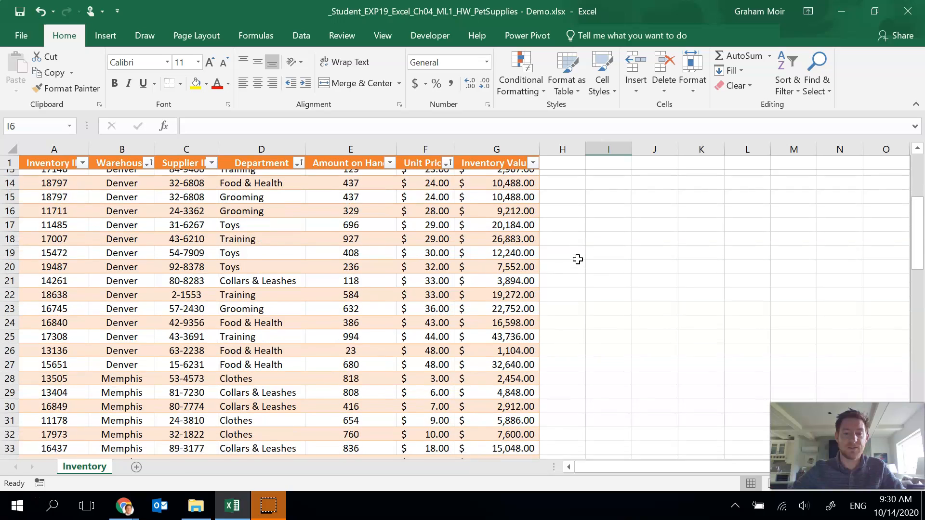
{"action": "left_click", "coordinate": [501, 360]}
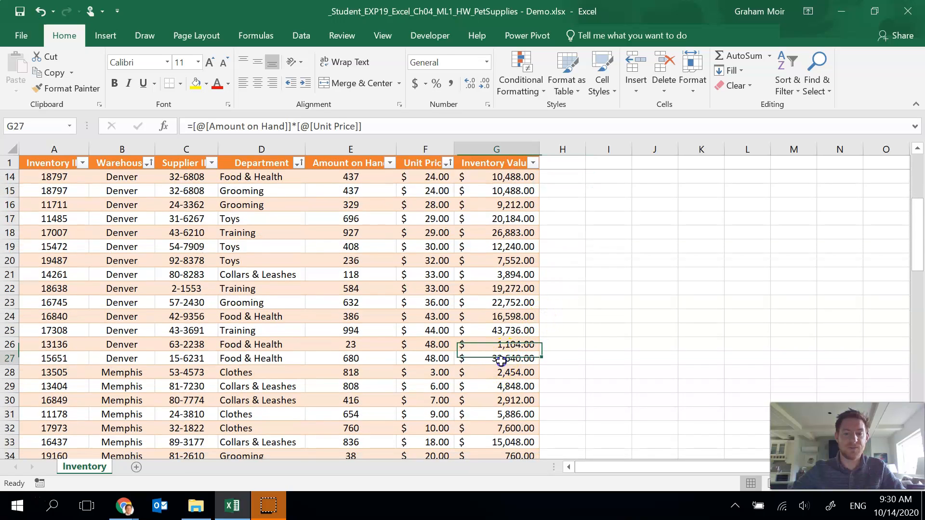
{"action": "scroll", "coordinate": [484, 331], "scroll_direction": "down", "scroll_amount": 2}
{"action": "scroll", "coordinate": [501, 277], "scroll_direction": "down", "scroll_amount": 4}
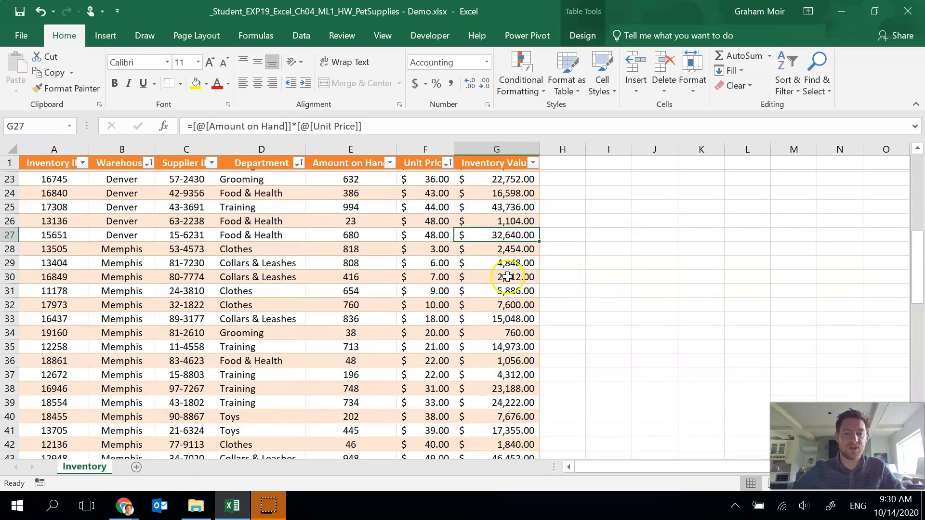
{"action": "scroll", "coordinate": [517, 276], "scroll_direction": "up", "scroll_amount": 10}
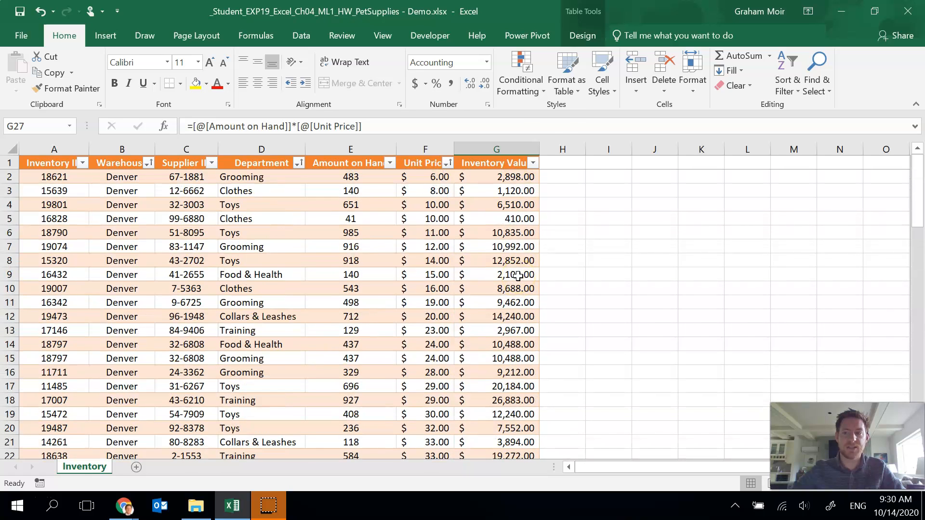
- Edit the rule in the Conditional Formatting Rules Manager so its formula references D2 and G2 instead of row 1048502
{"action": "left_click", "coordinate": [529, 93]}
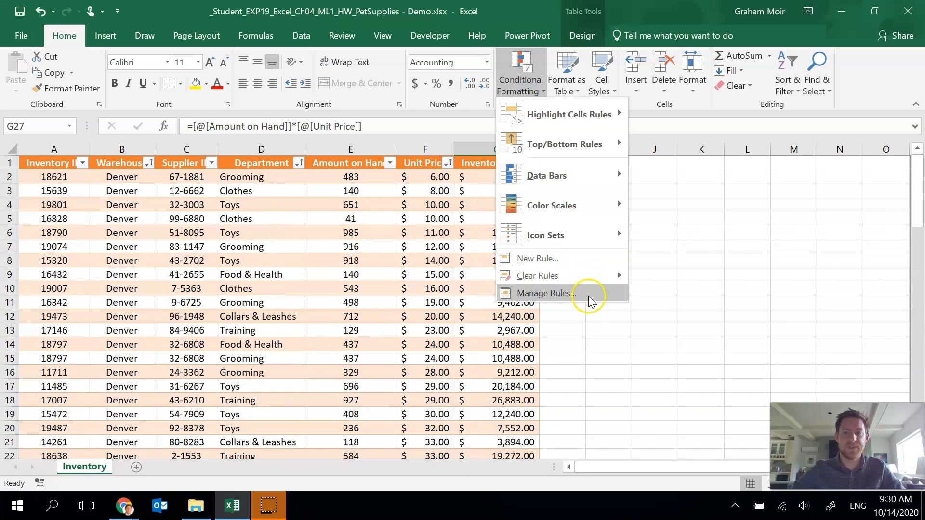
{"action": "left_click", "coordinate": [547, 293]}
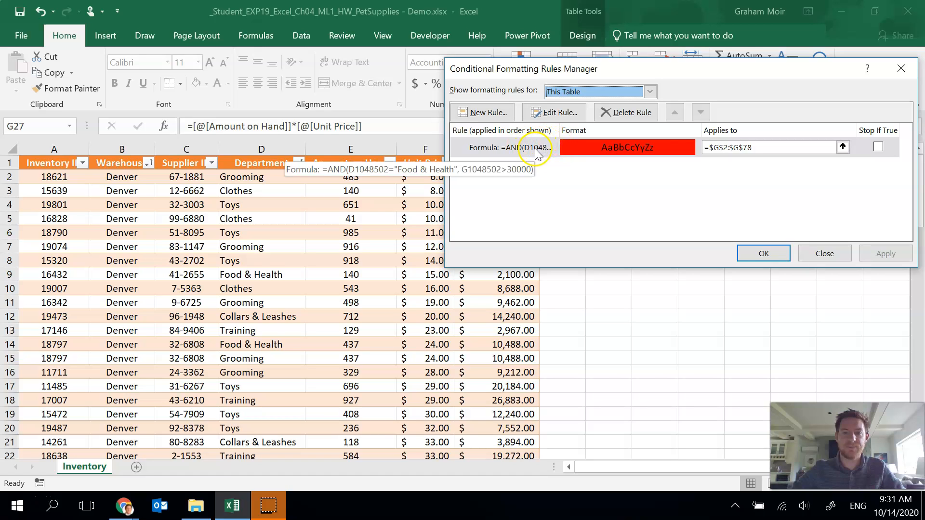
{"action": "left_click", "coordinate": [553, 114]}
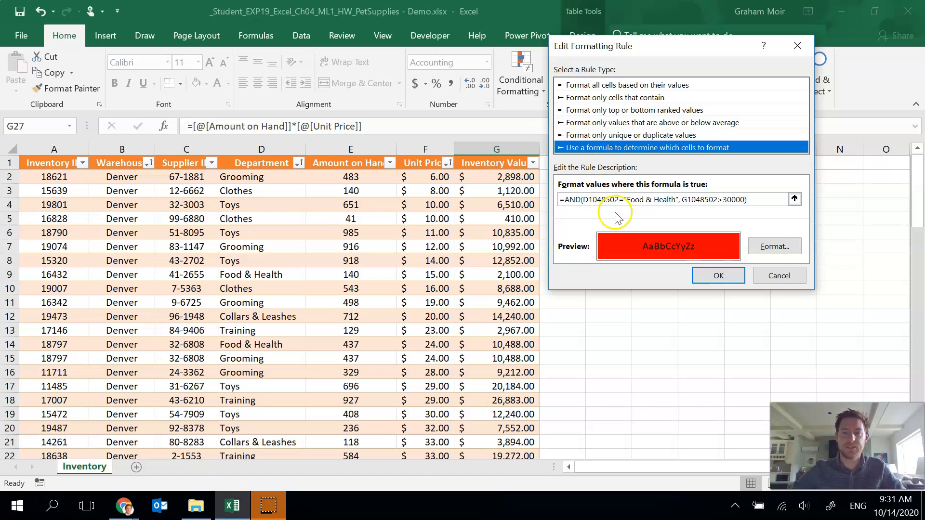
{"action": "left_click", "coordinate": [590, 200]}
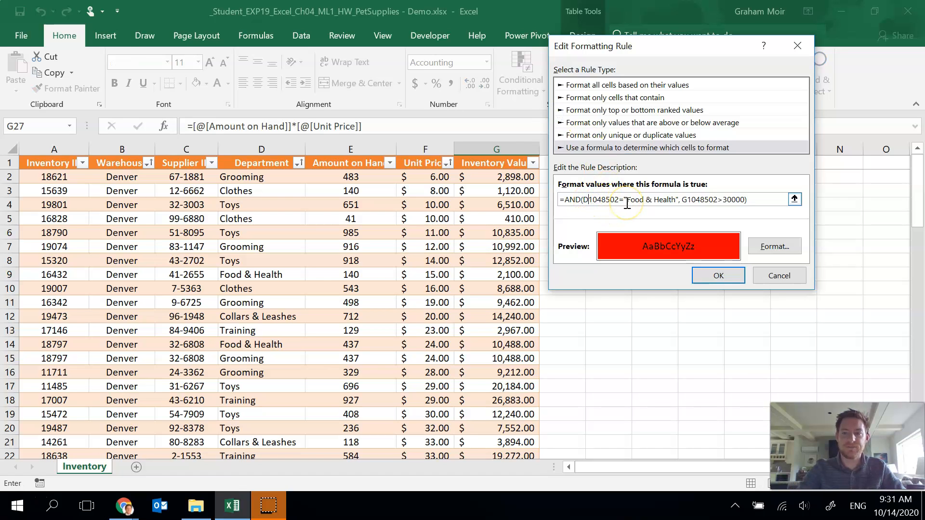
{"action": "key", "text": "Delete"}
{"action": "key", "text": "Delete"}
{"action": "key", "text": "Delete"}
{"action": "key", "text": "Delete"}
{"action": "key", "text": "Delete"}
{"action": "key", "text": "Delete"}
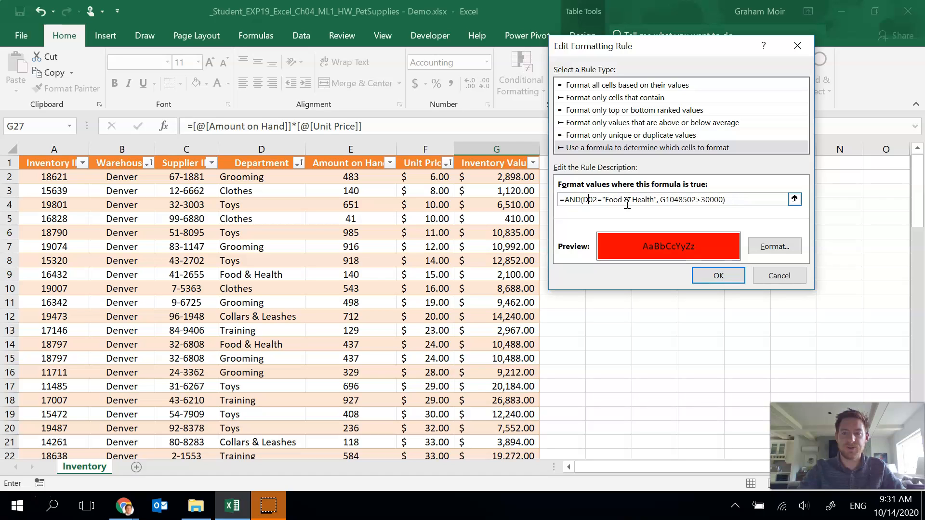
{"action": "left_click", "coordinate": [660, 200]}
{"action": "key", "text": "Delete"}
{"action": "key", "text": "Delete"}
{"action": "key", "text": "Delete"}
{"action": "key", "text": "Delete"}
{"action": "key", "text": "Delete"}
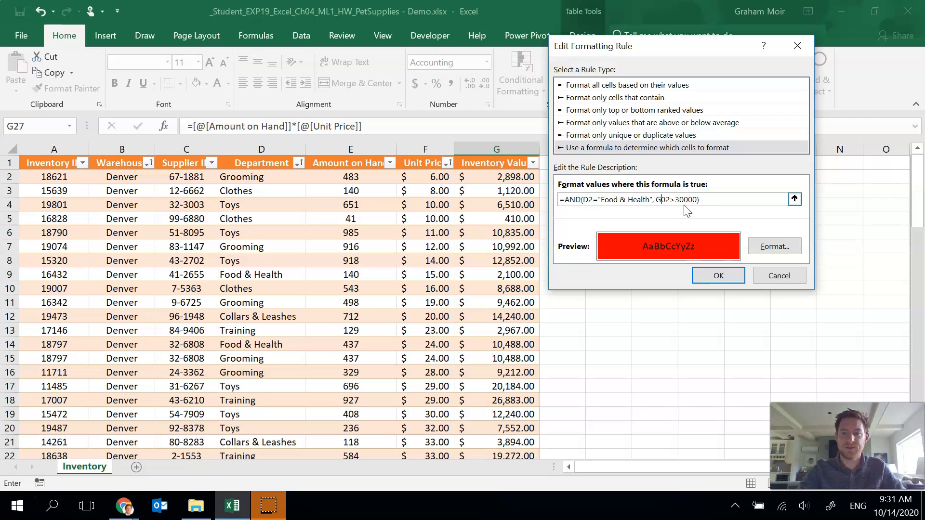
{"action": "left_click", "coordinate": [718, 275]}
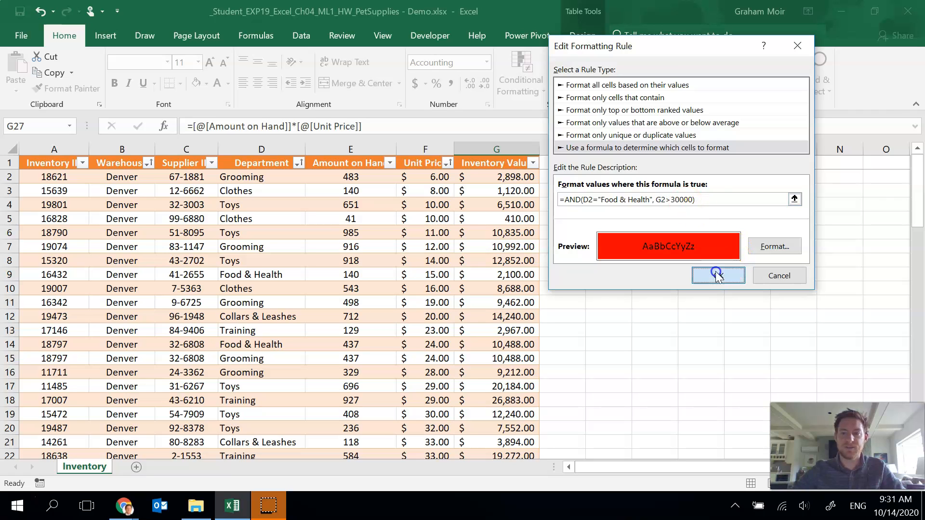
{"action": "left_click", "coordinate": [750, 257]}
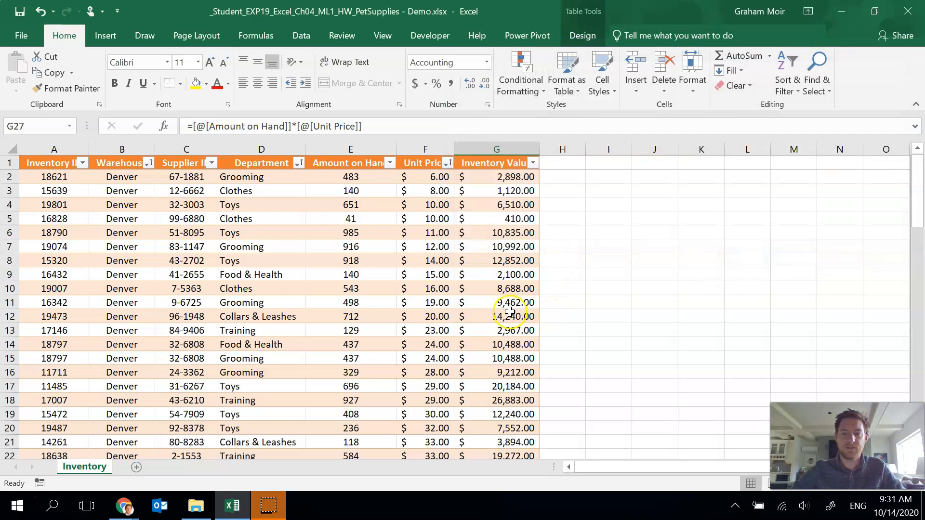
- Scroll through the table to check which Food & Health Inventory Value cells are highlighted
{"action": "scroll", "coordinate": [501, 303], "scroll_direction": "down", "scroll_amount": 2}
{"action": "scroll", "coordinate": [530, 279], "scroll_direction": "down", "scroll_amount": 1}
{"action": "left_click", "coordinate": [609, 241]}
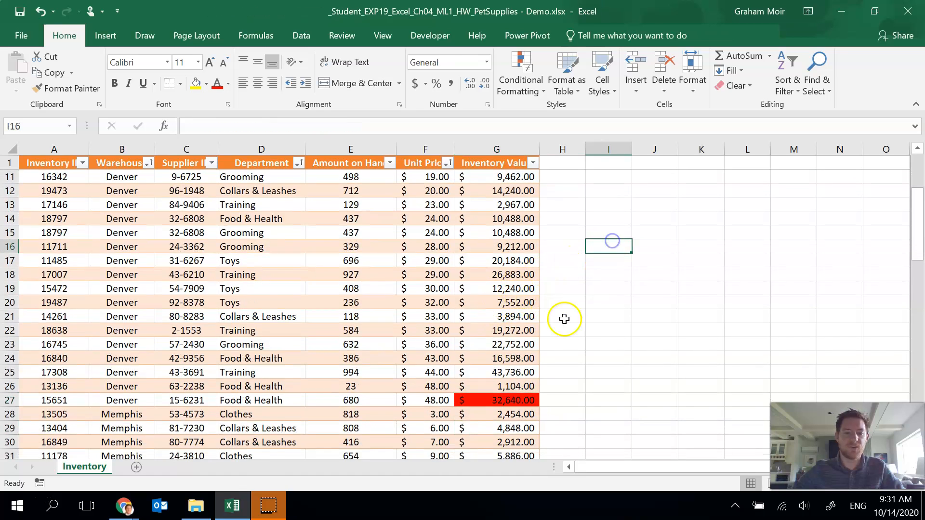
{"action": "scroll", "coordinate": [573, 328], "scroll_direction": "up", "scroll_amount": 3}
{"action": "scroll", "coordinate": [506, 295], "scroll_direction": "down", "scroll_amount": 5}
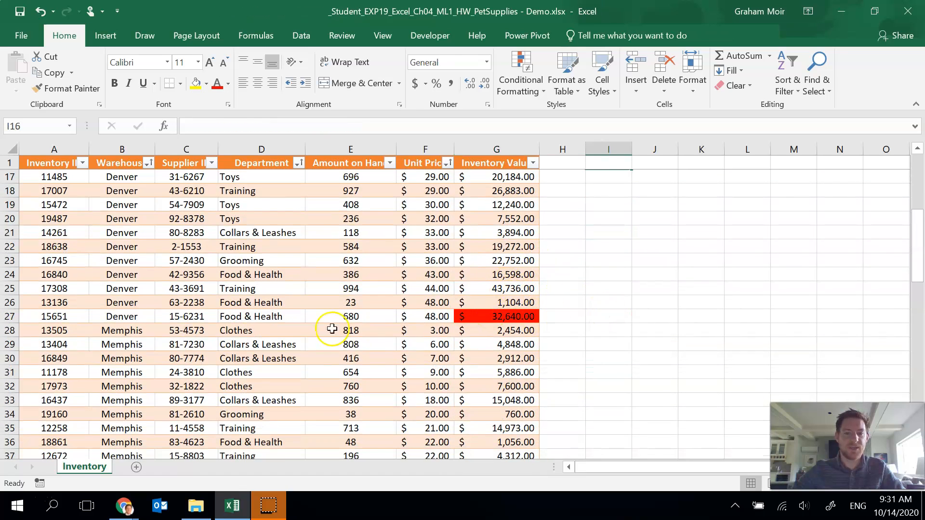
{"action": "left_click", "coordinate": [259, 301]}
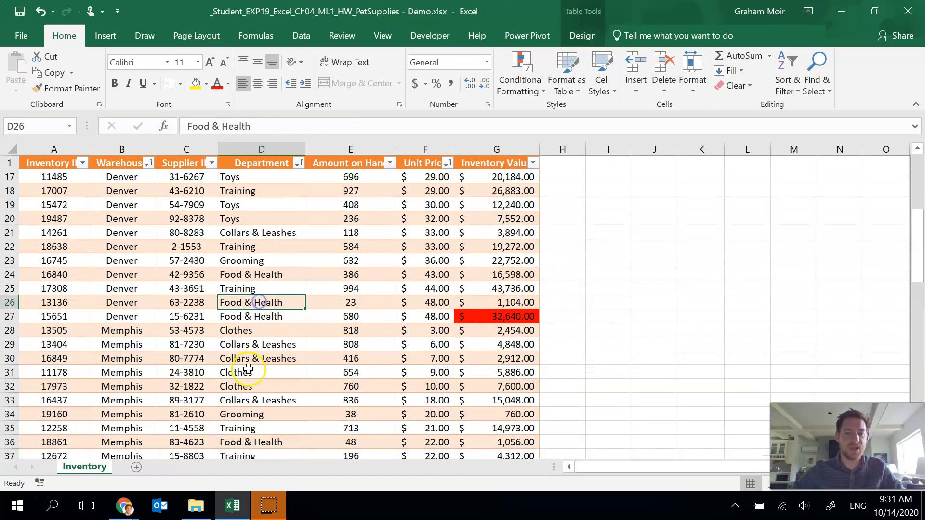
{"action": "left_click", "coordinate": [497, 317]}
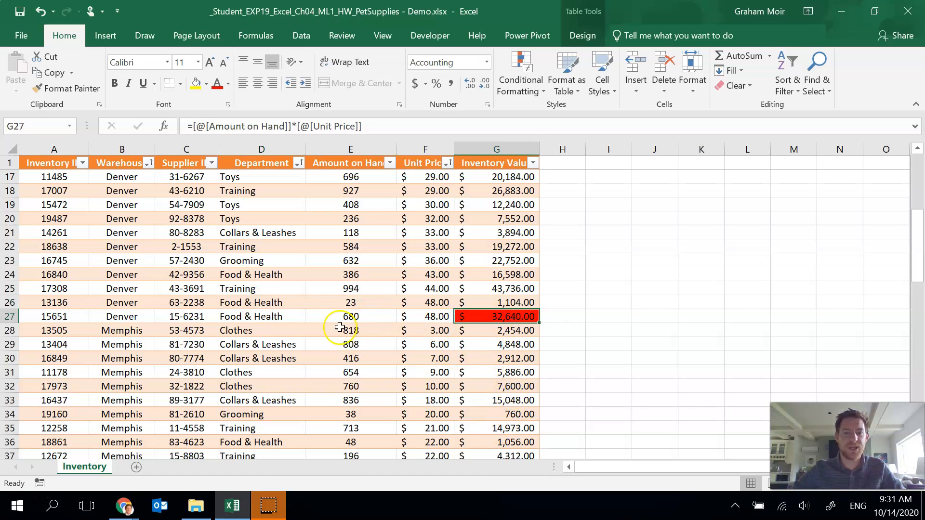
{"action": "left_click", "coordinate": [288, 301]}
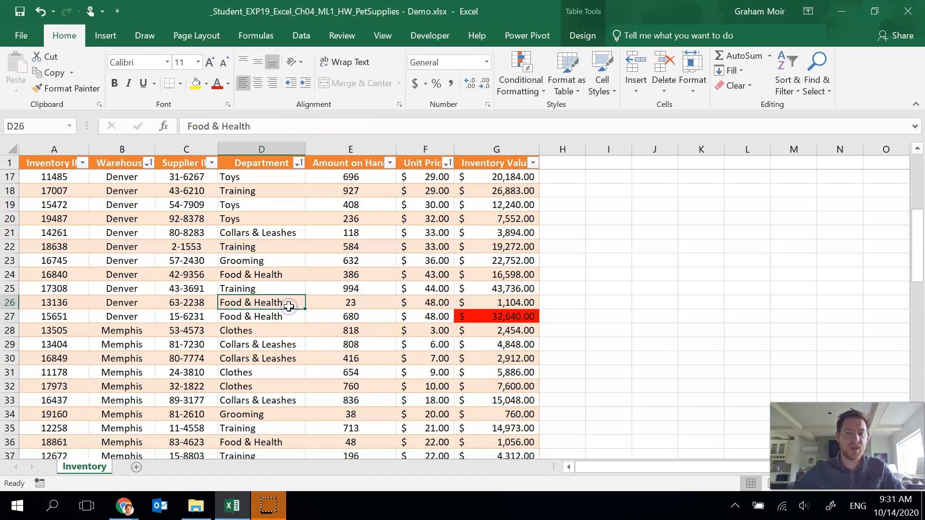
{"action": "left_click", "coordinate": [510, 303]}
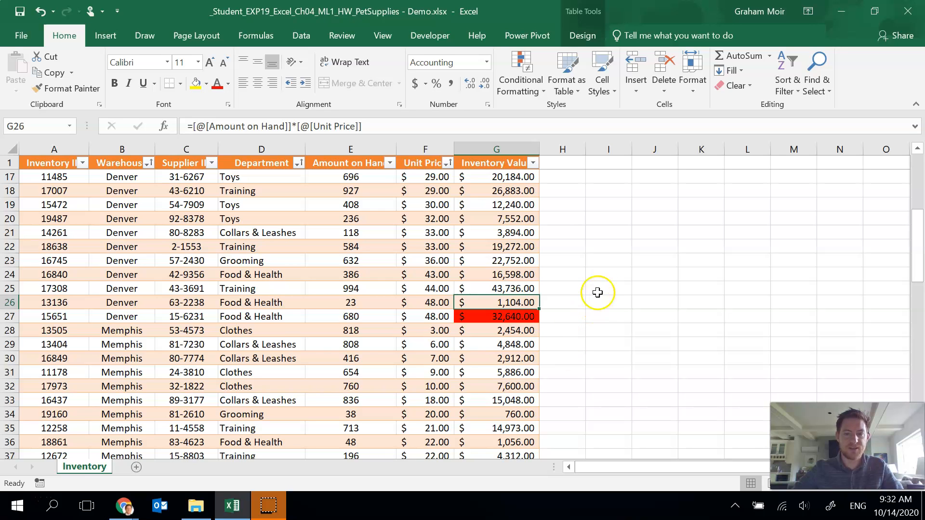
{"action": "left_click", "coordinate": [602, 277]}
{"action": "scroll", "coordinate": [121, 277], "scroll_direction": "up", "scroll_amount": 5}
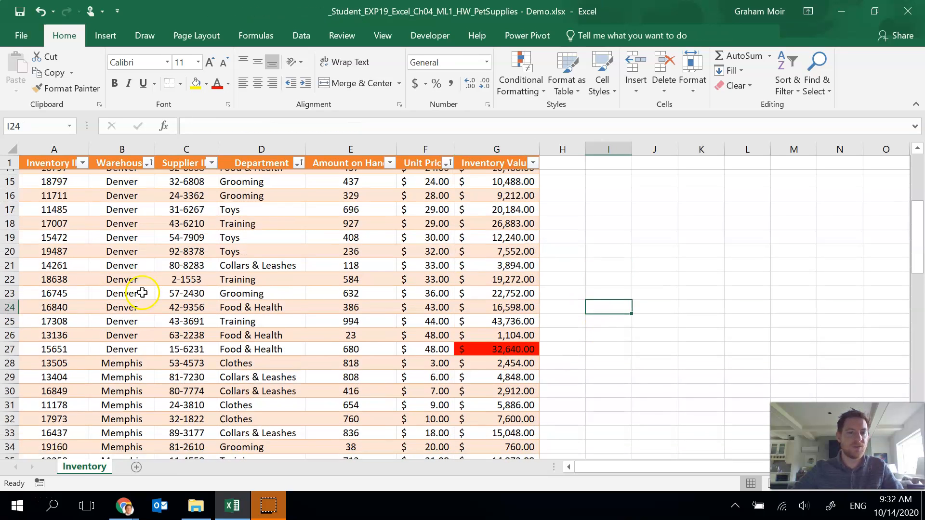
{"action": "scroll", "coordinate": [121, 274], "scroll_direction": "down", "scroll_amount": 14}
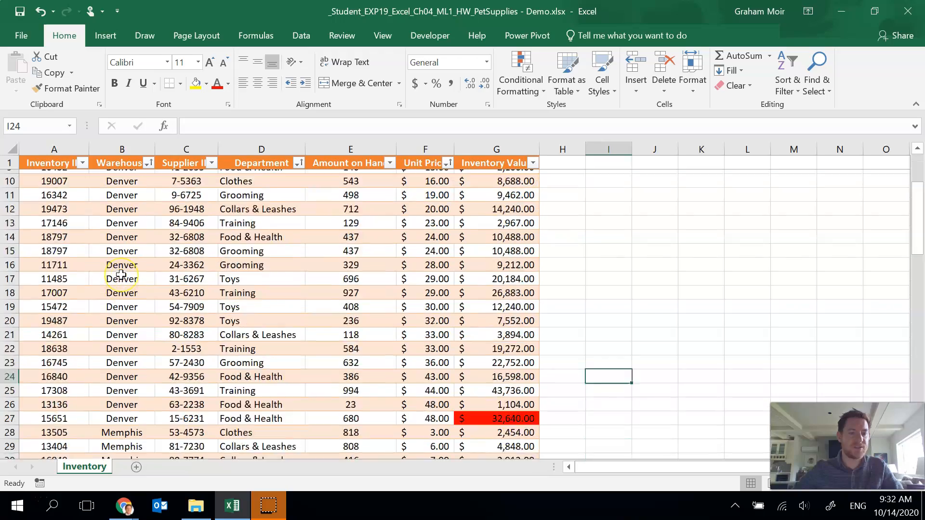
{"action": "scroll", "coordinate": [121, 275], "scroll_direction": "down", "scroll_amount": 7}
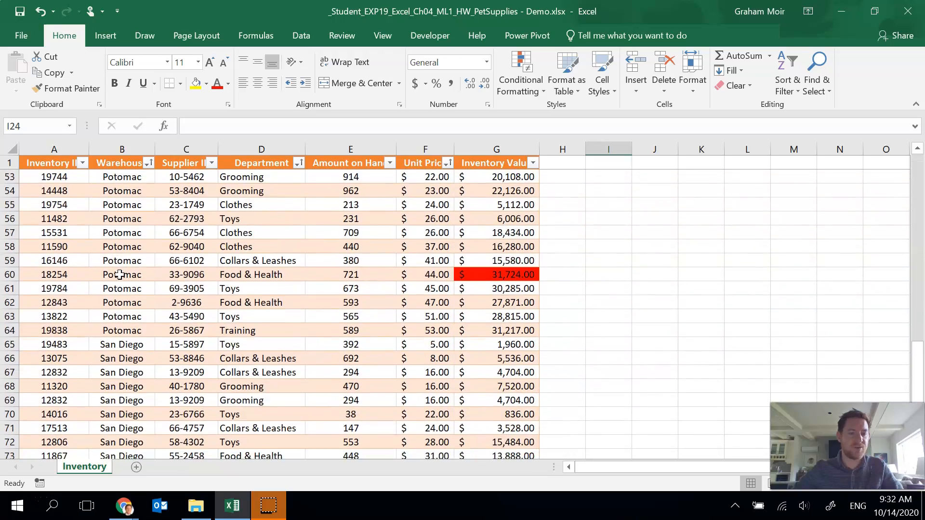
{"action": "scroll", "coordinate": [120, 274], "scroll_direction": "up", "scroll_amount": 7}
{"action": "scroll", "coordinate": [120, 275], "scroll_direction": "up", "scroll_amount": 13}
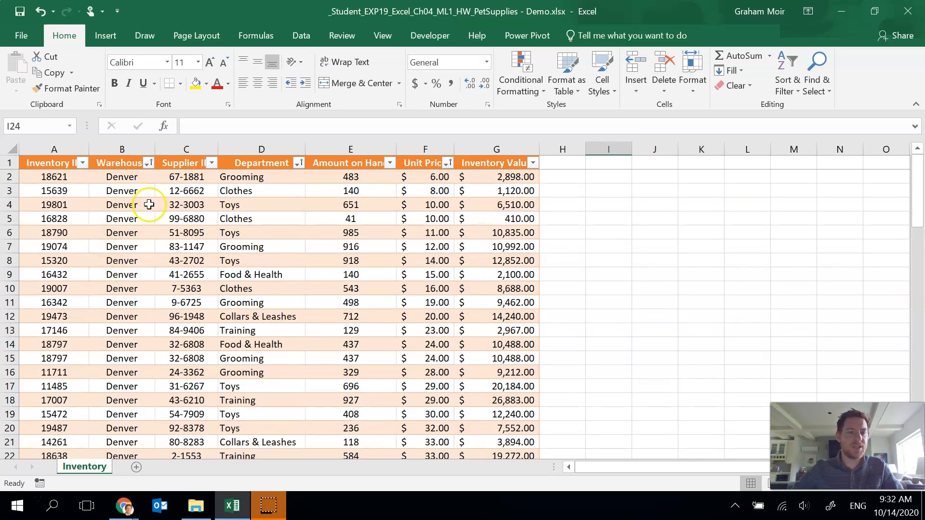
{"action": "left_click", "coordinate": [176, 42]}
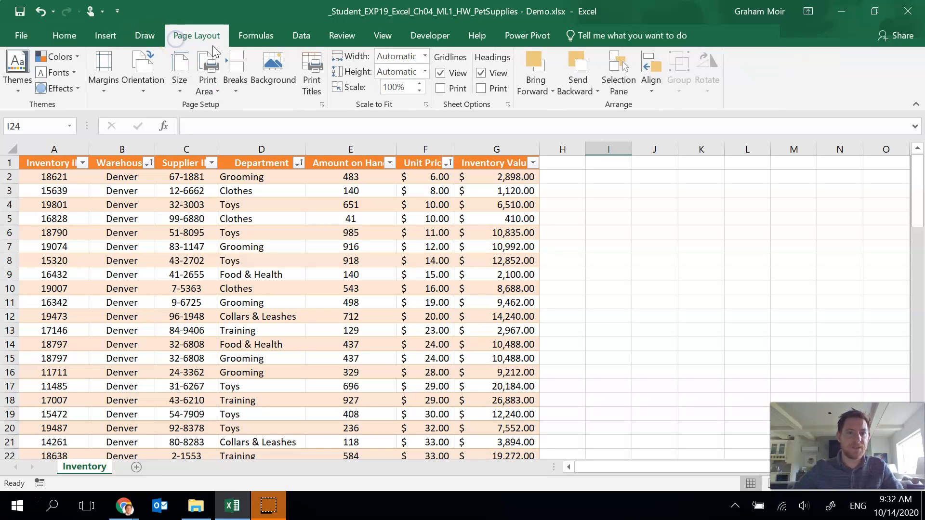
{"action": "left_click", "coordinate": [236, 82]}
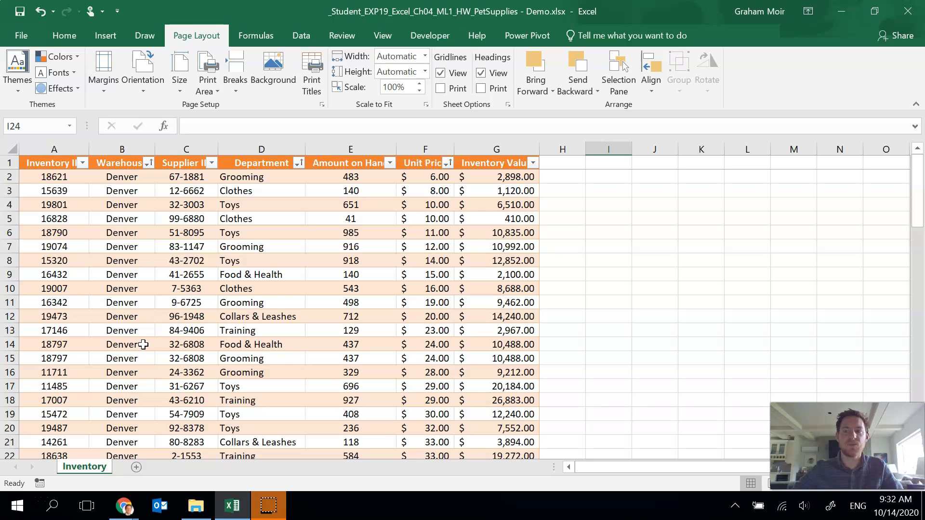
{"action": "scroll", "coordinate": [143, 345], "scroll_direction": "down", "scroll_amount": 4}
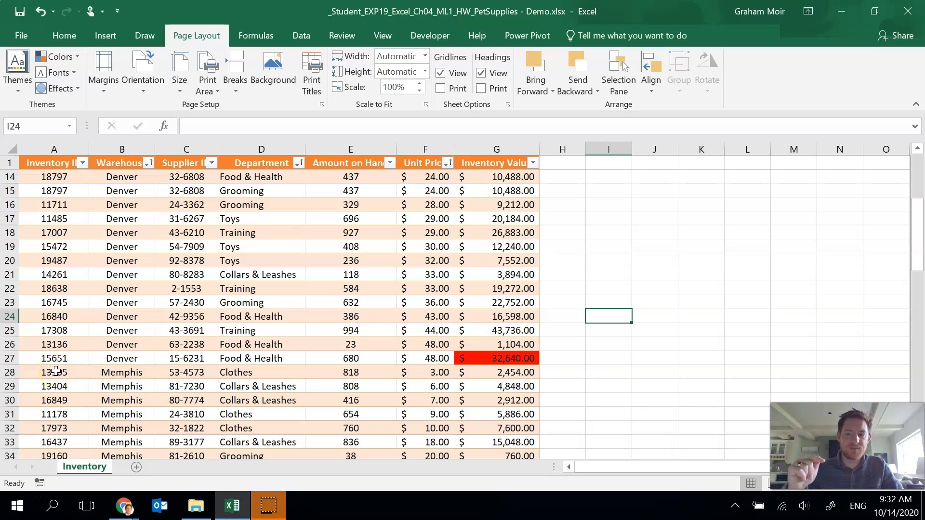
{"action": "left_click", "coordinate": [117, 372]}
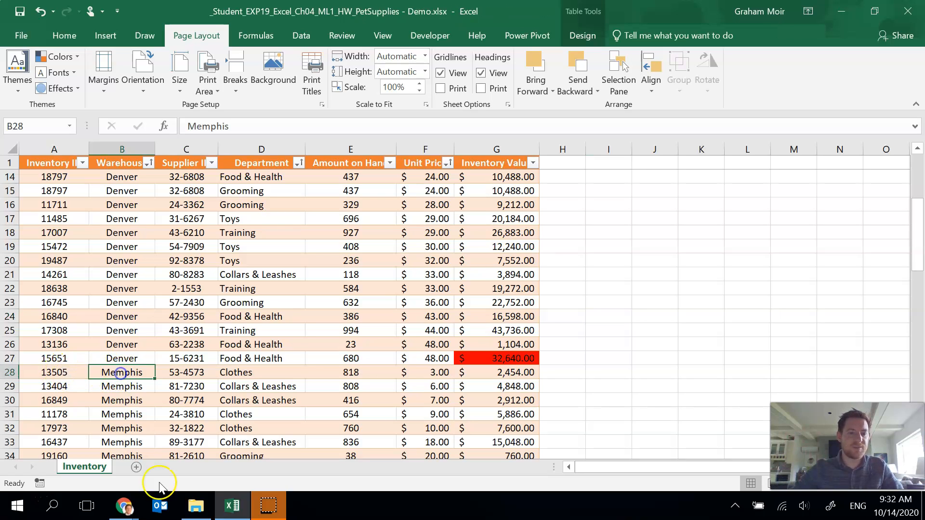
{"action": "left_click", "coordinate": [236, 87]}
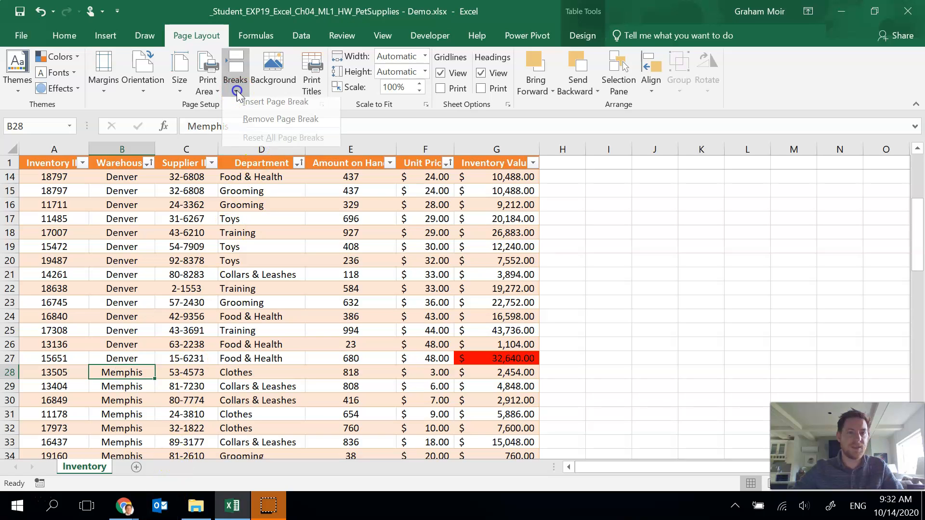
{"action": "left_click", "coordinate": [249, 107]}
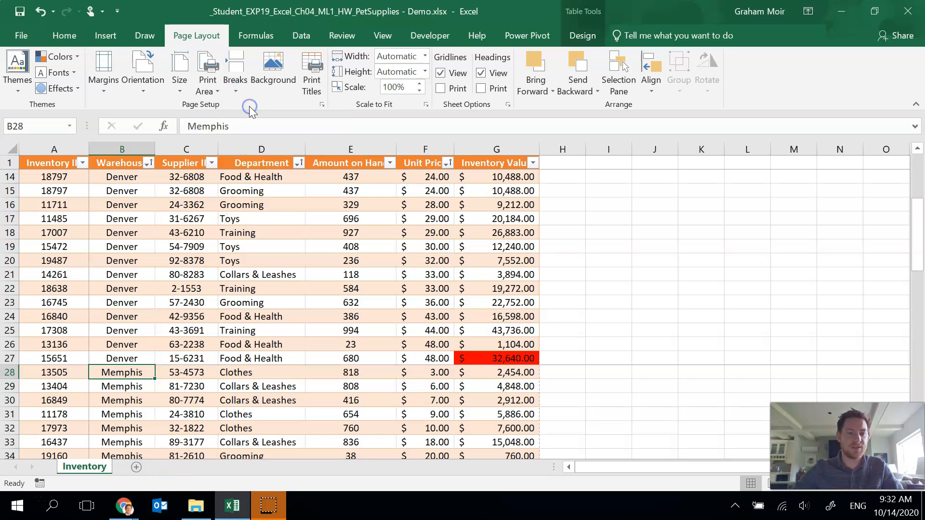
{"action": "left_click", "coordinate": [41, 11]}
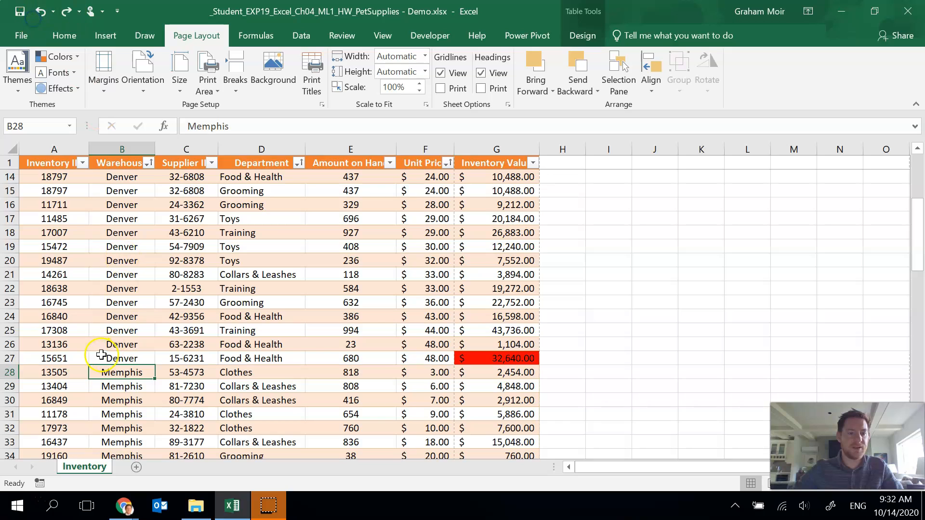
- Insert a page break above row 28, where the Memphis warehouse records begin
{"action": "left_click", "coordinate": [11, 375]}
{"action": "left_click", "coordinate": [234, 82]}
{"action": "left_click", "coordinate": [251, 107]}
{"action": "left_click", "coordinate": [246, 287]}
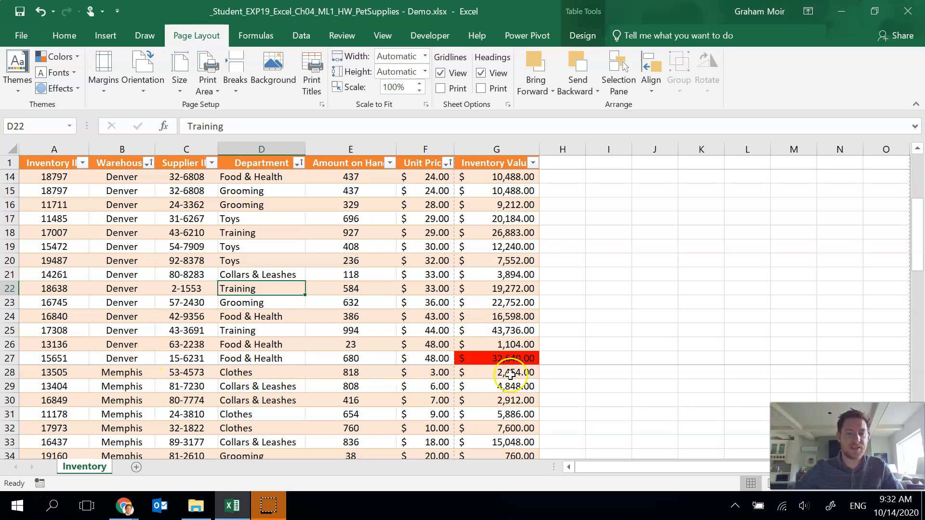
- Insert a page break above row 46, where the Potomac warehouse records begin
{"action": "scroll", "coordinate": [121, 349], "scroll_direction": "down", "scroll_amount": 2}
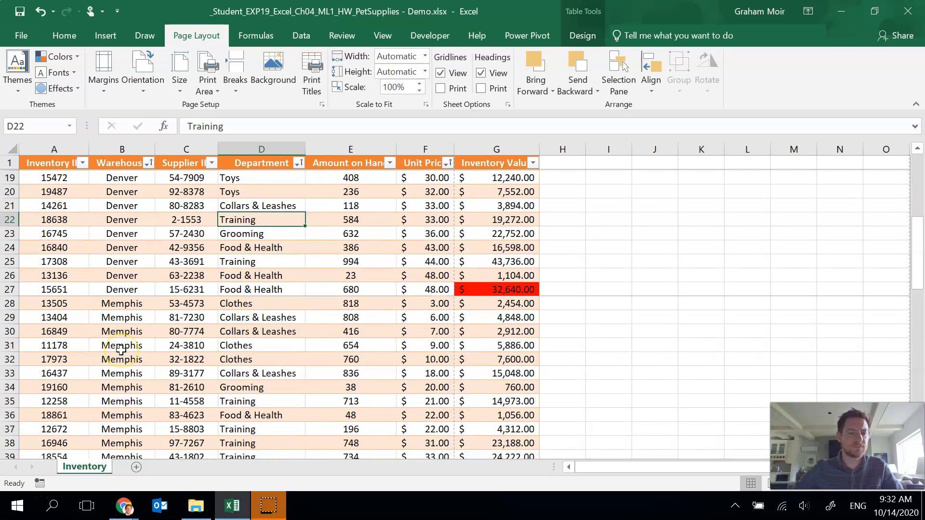
{"action": "scroll", "coordinate": [120, 349], "scroll_direction": "down", "scroll_amount": 4}
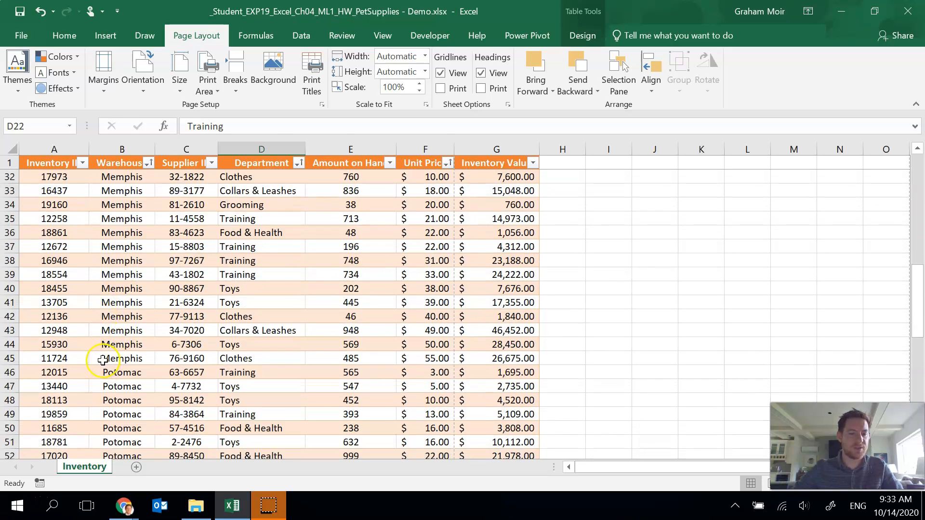
{"action": "left_click", "coordinate": [9, 372]}
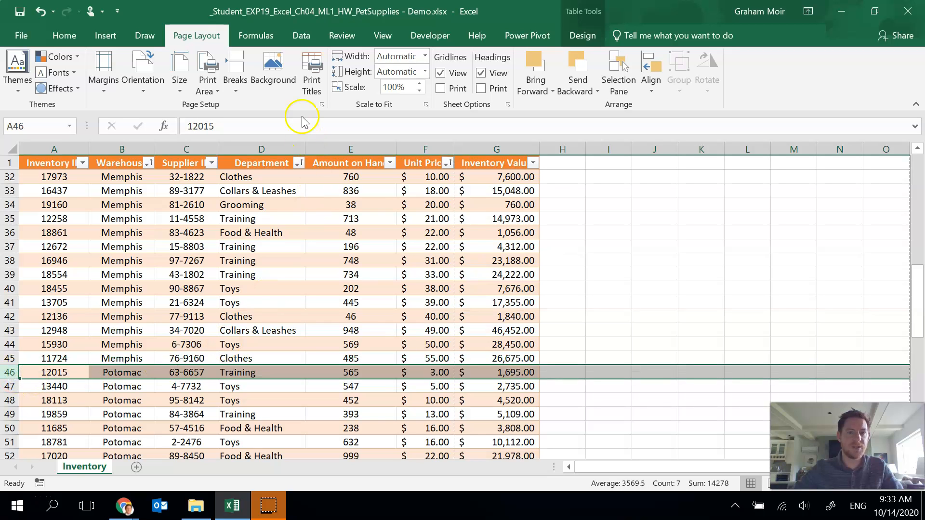
{"action": "left_click", "coordinate": [236, 80]}
{"action": "left_click", "coordinate": [247, 107]}
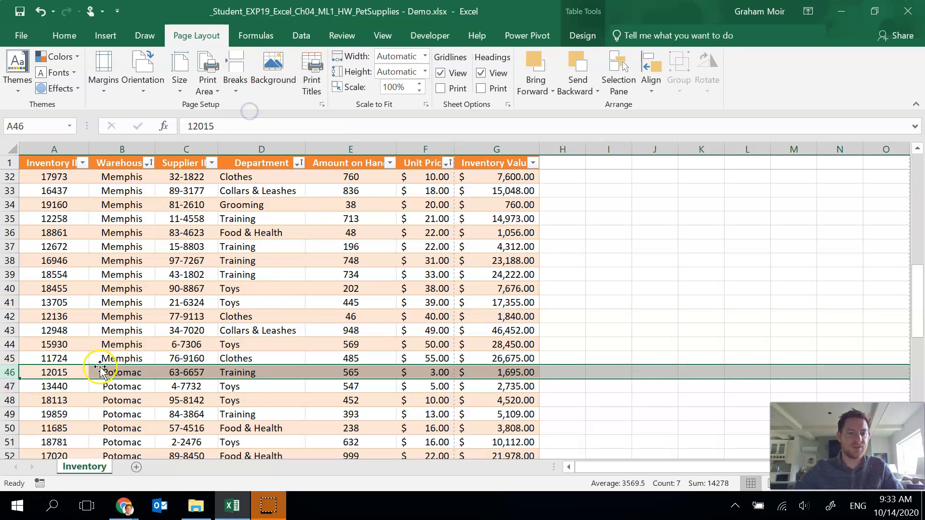
- Insert a page break above row 65, where the San Diego warehouse records begin
{"action": "scroll", "coordinate": [83, 366], "scroll_direction": "down", "scroll_amount": 5}
{"action": "scroll", "coordinate": [84, 366], "scroll_direction": "down", "scroll_amount": 2}
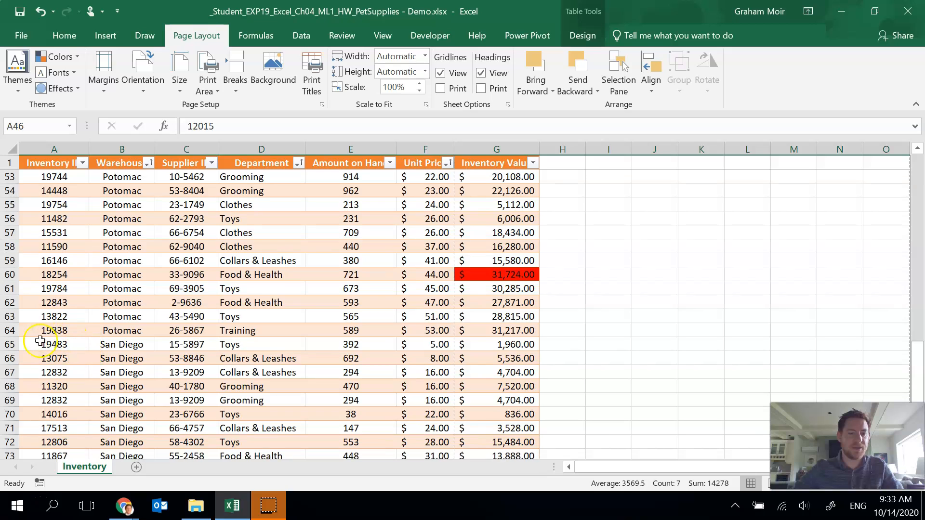
{"action": "left_click", "coordinate": [11, 343]}
{"action": "left_click", "coordinate": [236, 80]}
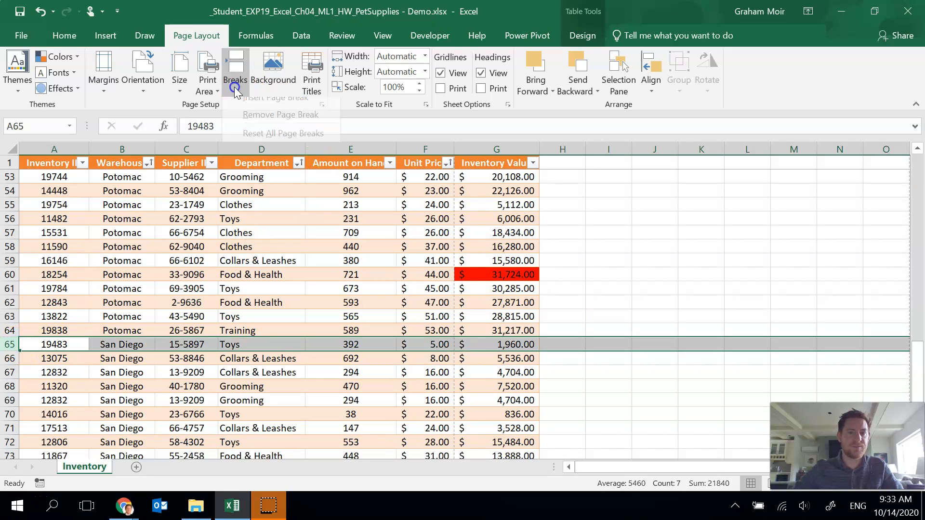
{"action": "left_click", "coordinate": [251, 107]}
{"action": "left_click", "coordinate": [370, 266]}
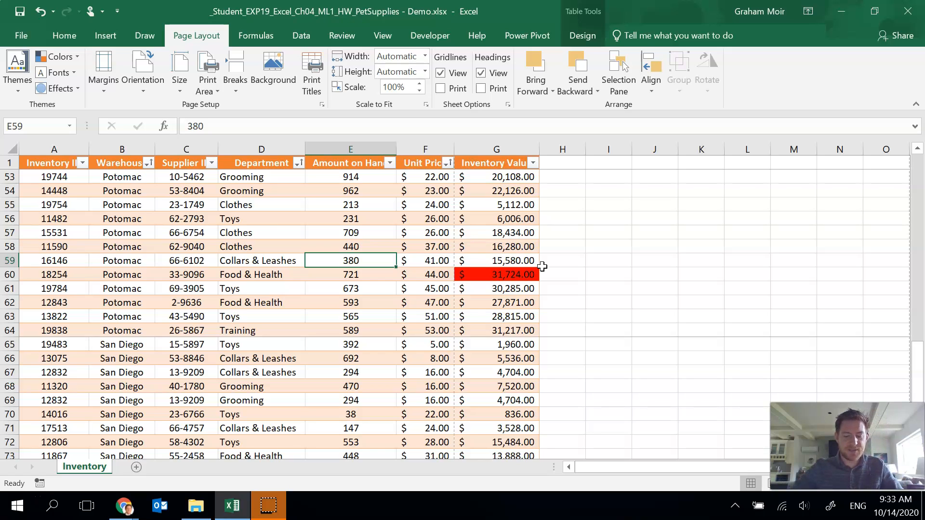
- Set the page orientation to Landscape and preview the printed pages
{"action": "left_click", "coordinate": [157, 85]}
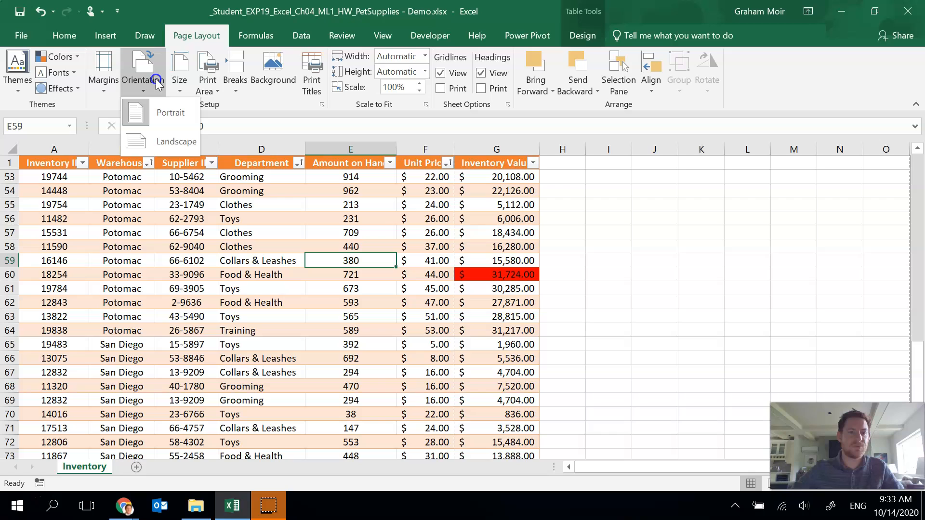
{"action": "left_click", "coordinate": [173, 143]}
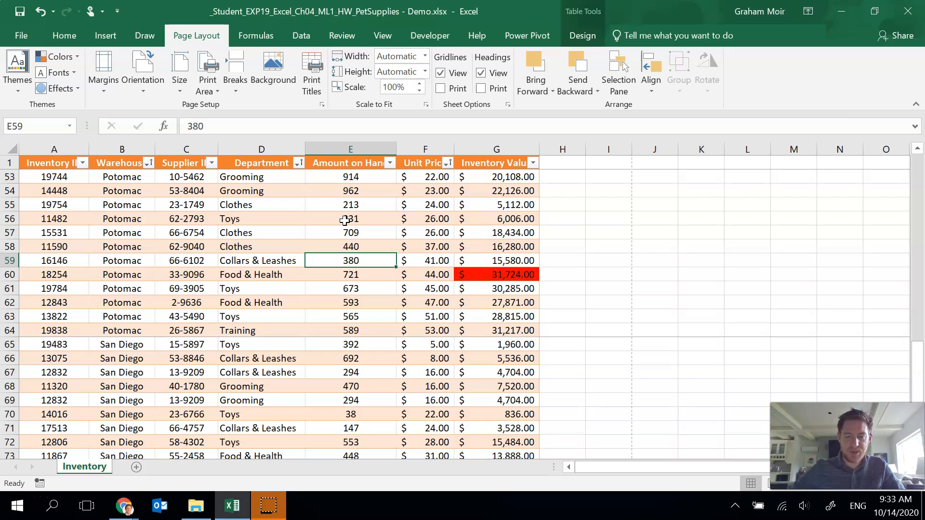
{"action": "left_click", "coordinate": [21, 35]}
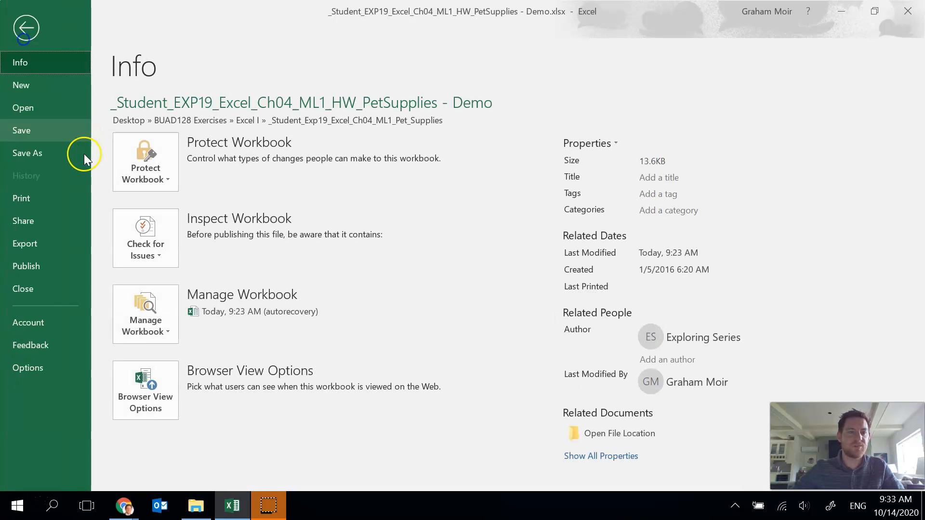
{"action": "left_click", "coordinate": [33, 206]}
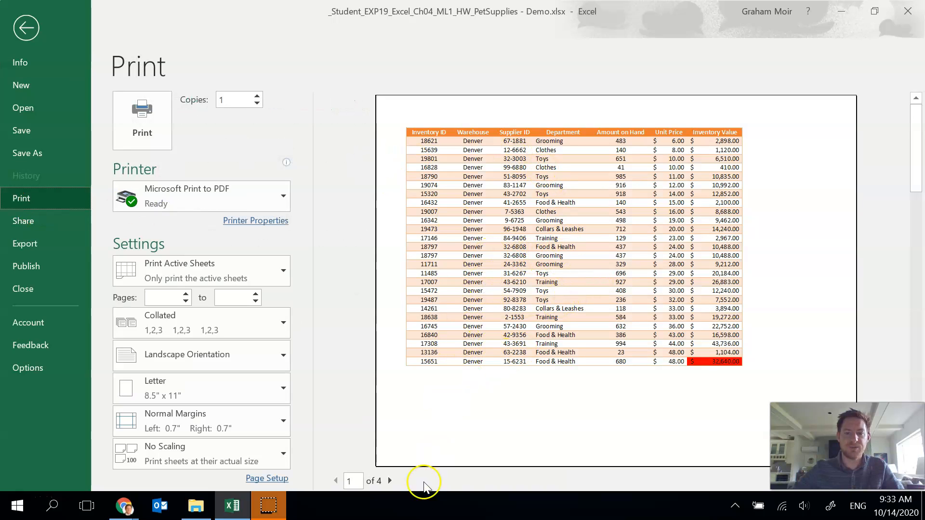
{"action": "left_click", "coordinate": [390, 481]}
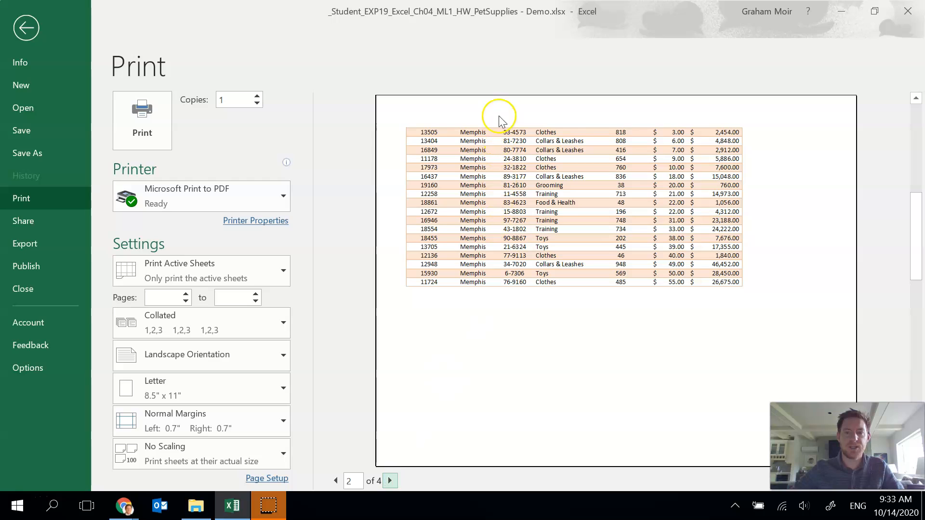
{"action": "left_click", "coordinate": [21, 29]}
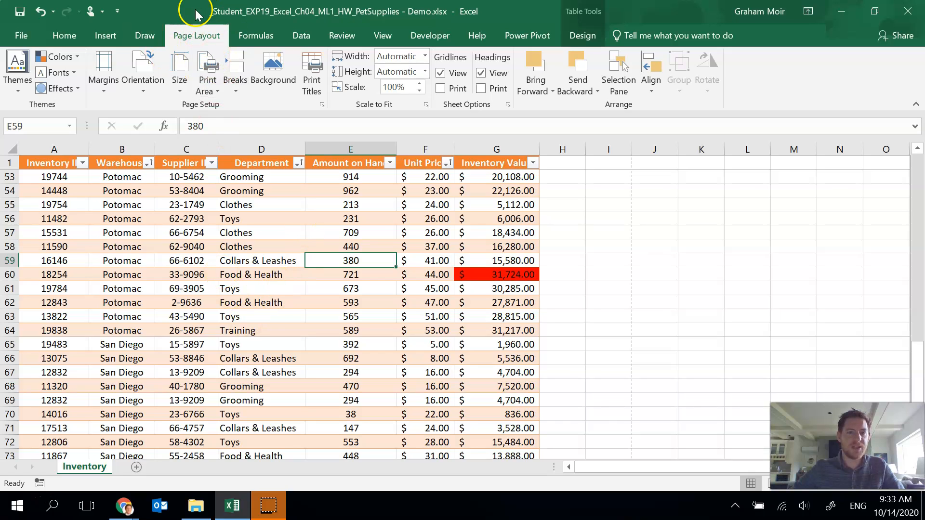
- Set row 1 as the rows to repeat at top in the Page Setup print titles
{"action": "left_click", "coordinate": [309, 91]}
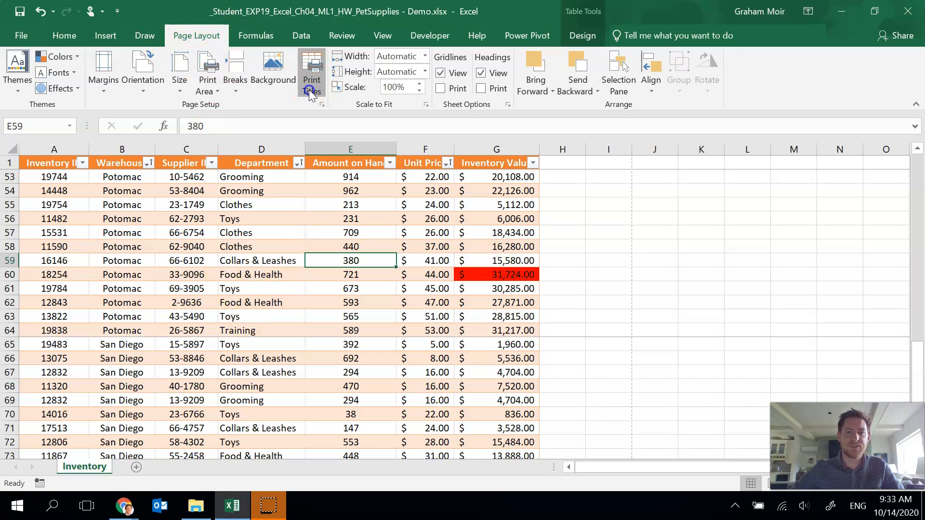
{"action": "left_click_drag", "start_coordinate": [584, 19], "coordinate": [574, 27]}
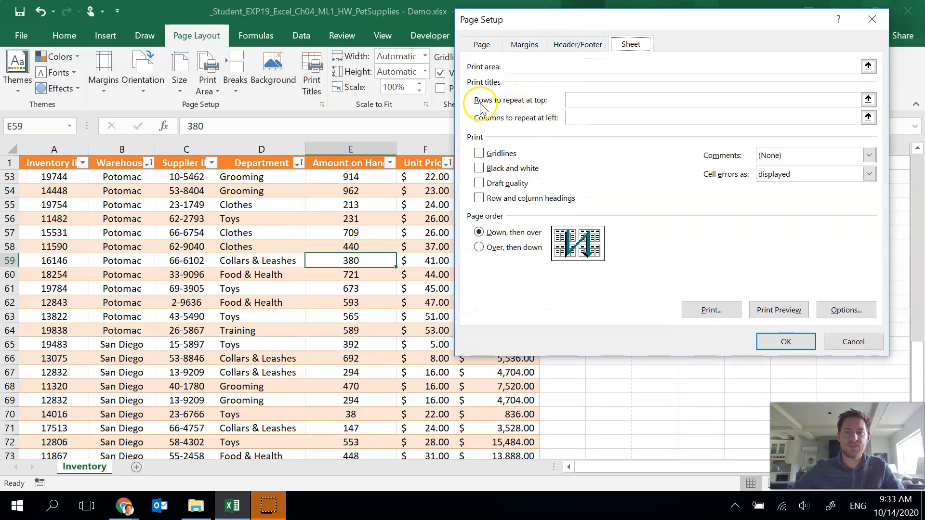
{"action": "left_click", "coordinate": [868, 100]}
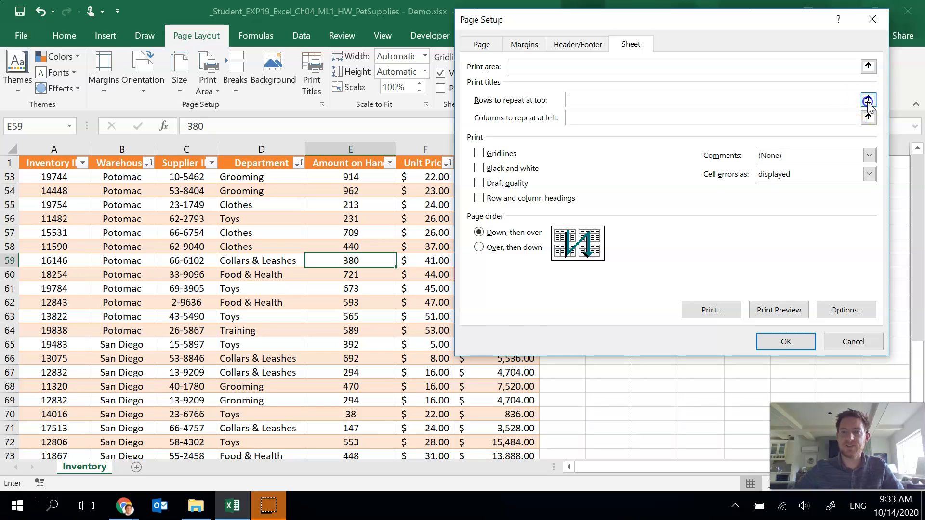
{"action": "left_click", "coordinate": [9, 162]}
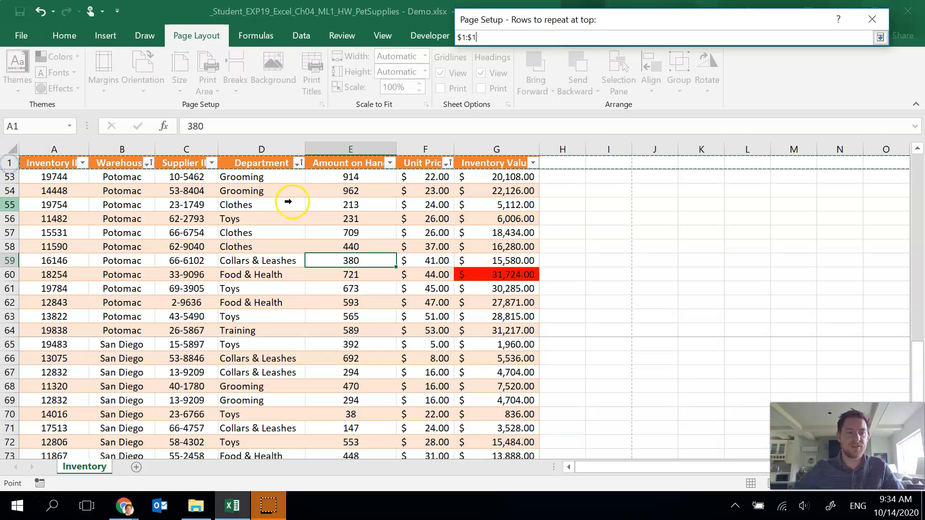
{"action": "left_click", "coordinate": [879, 39]}
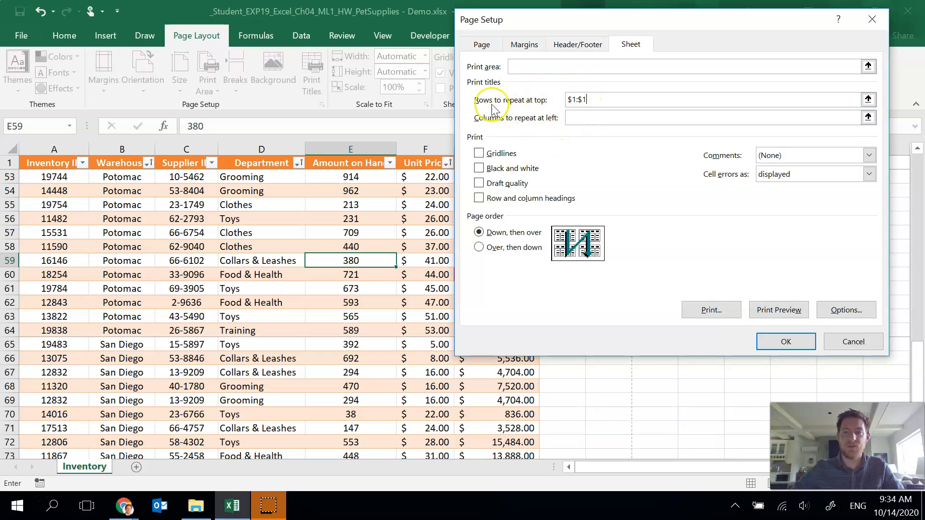
{"action": "left_click", "coordinate": [767, 342]}
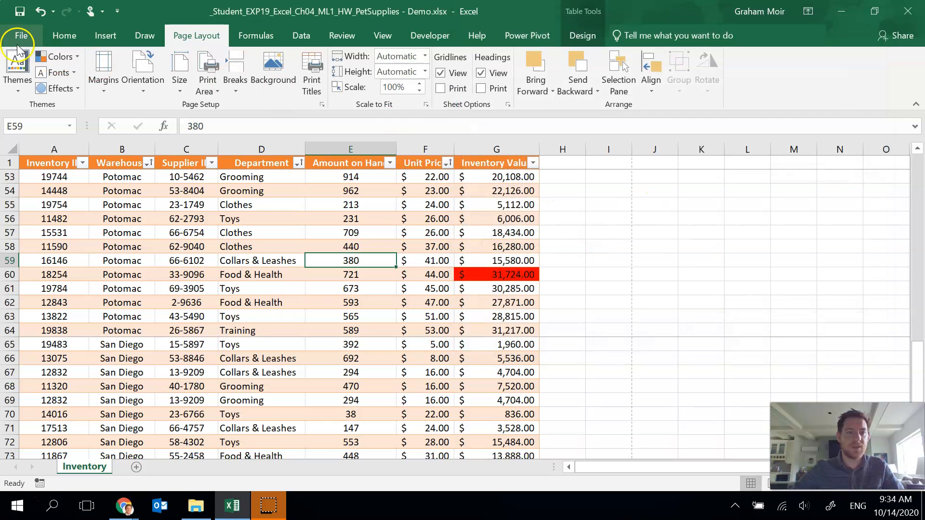
- Page through all four pages of the print preview to check the headings and page breaks
{"action": "left_click", "coordinate": [19, 35]}
{"action": "left_click", "coordinate": [42, 196]}
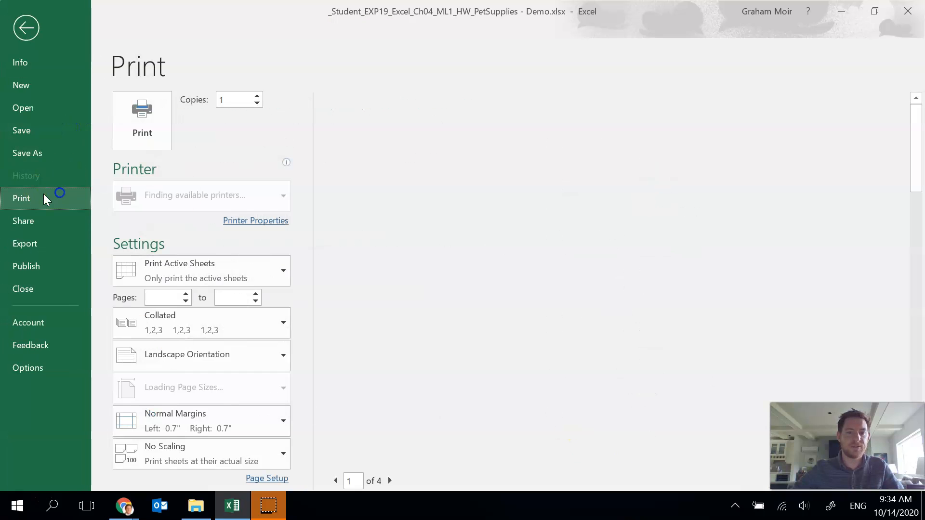
{"action": "left_click", "coordinate": [390, 480]}
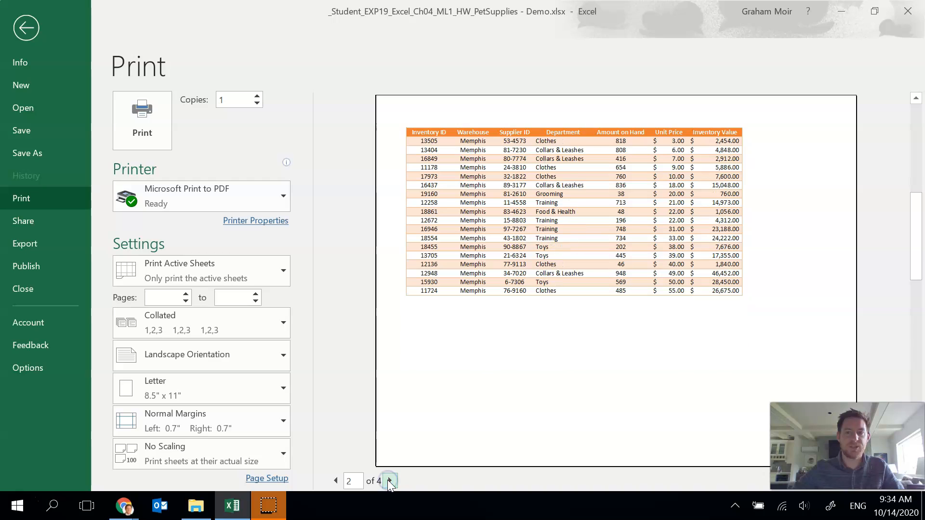
{"action": "left_click", "coordinate": [389, 480]}
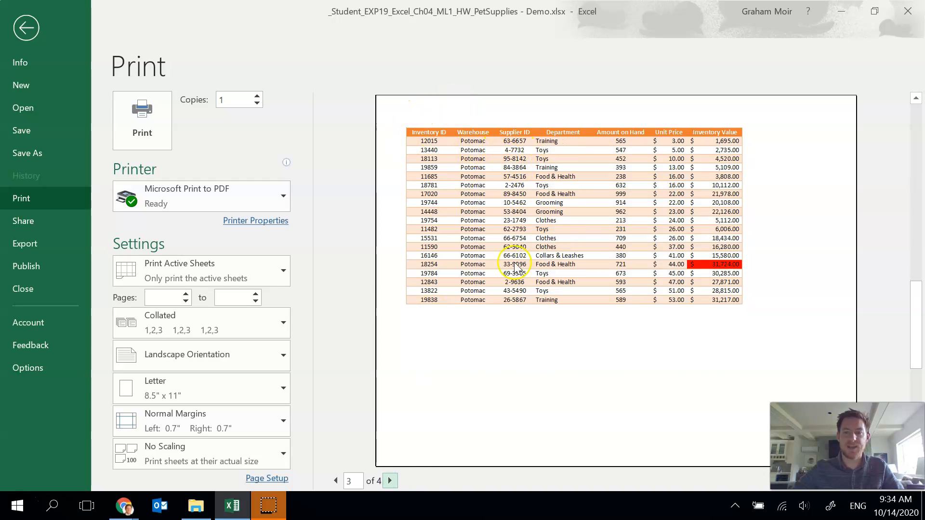
{"action": "left_click", "coordinate": [390, 480]}
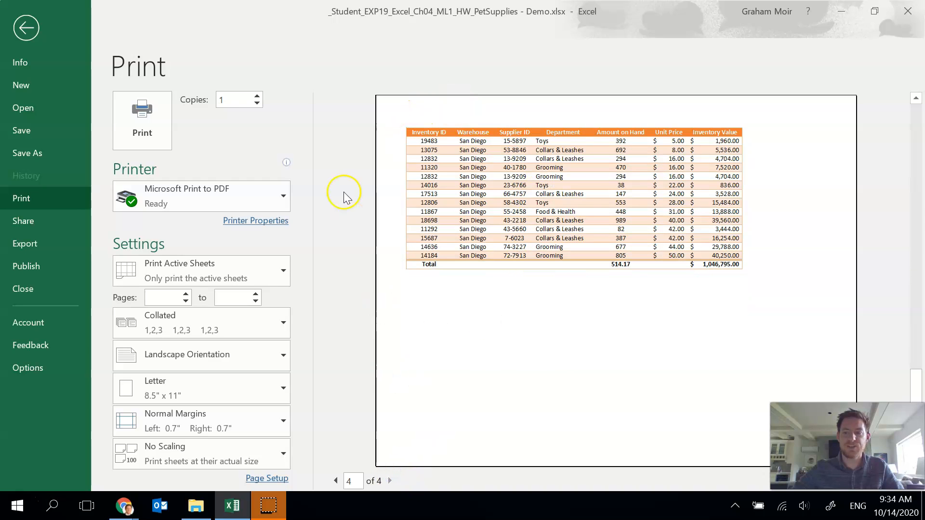
{"action": "left_click", "coordinate": [24, 29]}
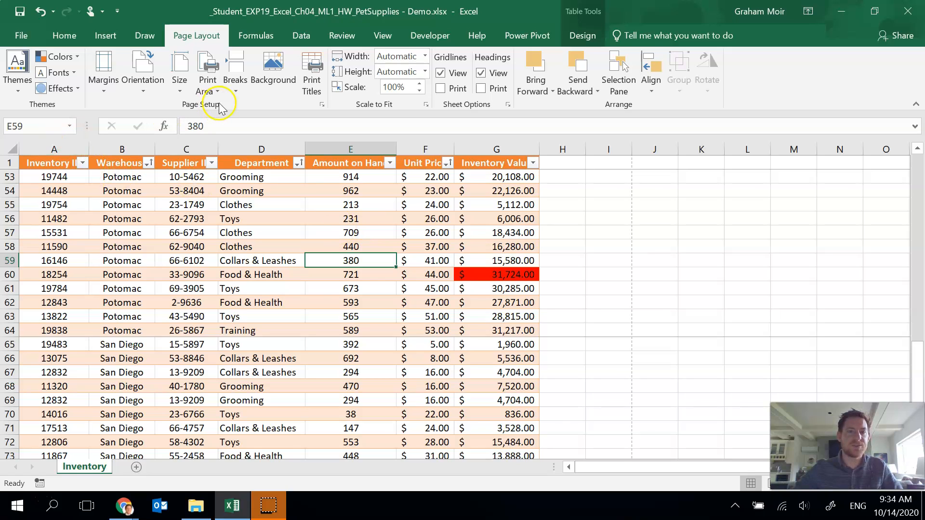
- Create a custom footer with the student's name in the left section, the sheet name in the center and the file name on the right
{"action": "left_click", "coordinate": [324, 104]}
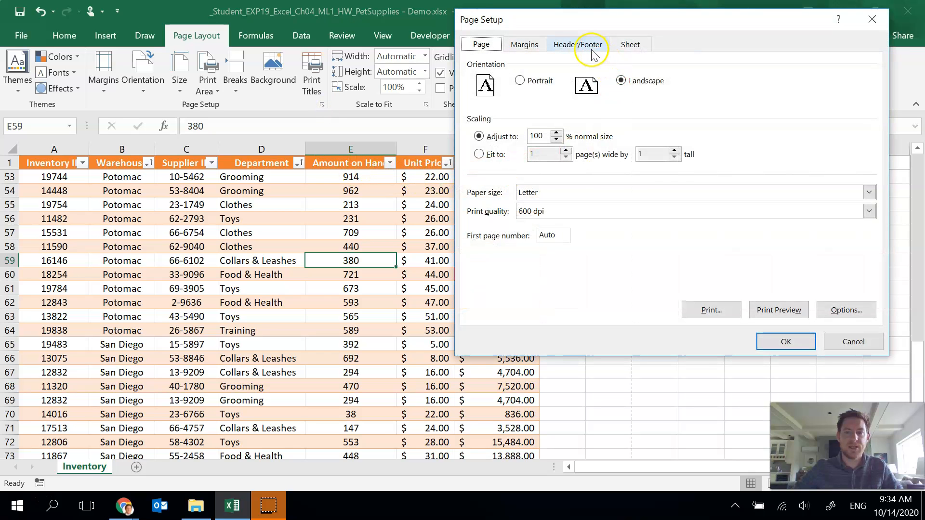
{"action": "left_click", "coordinate": [591, 46]}
{"action": "left_click", "coordinate": [710, 145]}
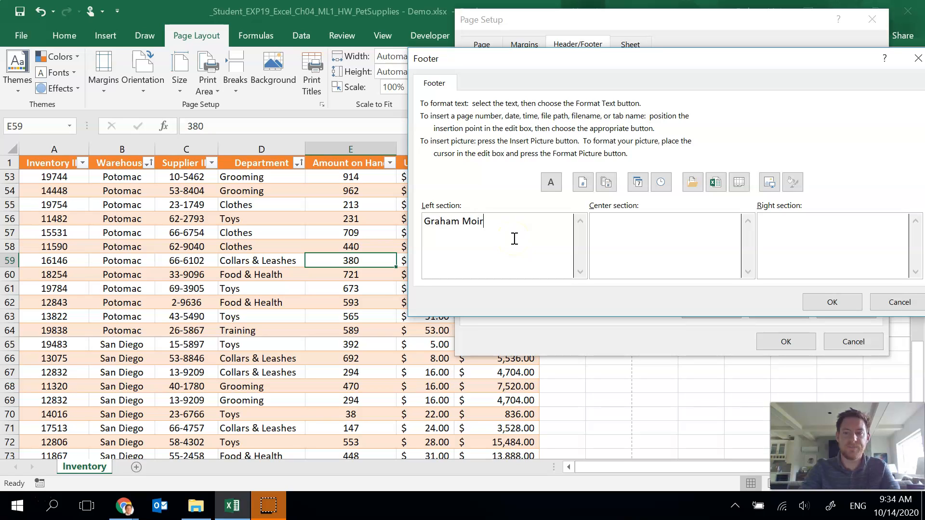
{"action": "left_click", "coordinate": [639, 235]}
{"action": "left_click", "coordinate": [739, 182]}
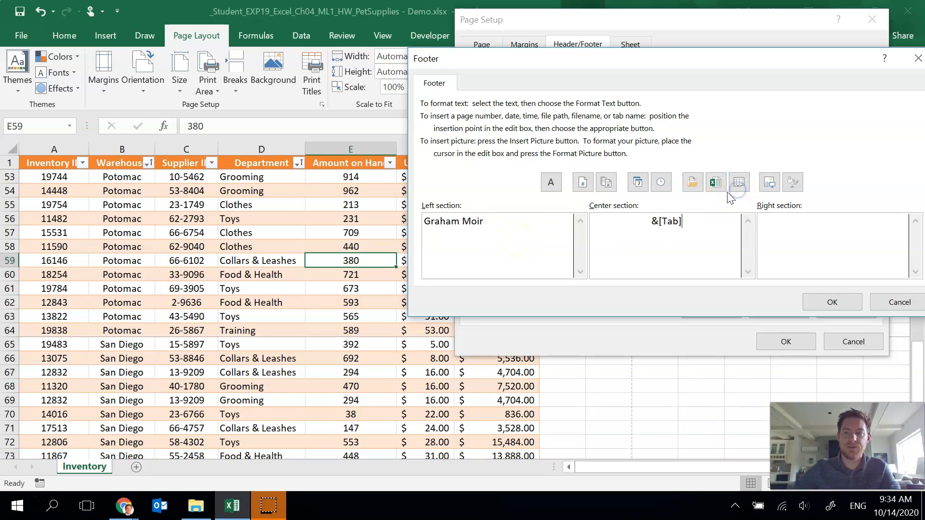
{"action": "left_click", "coordinate": [715, 182]}
{"action": "left_click", "coordinate": [833, 302]}
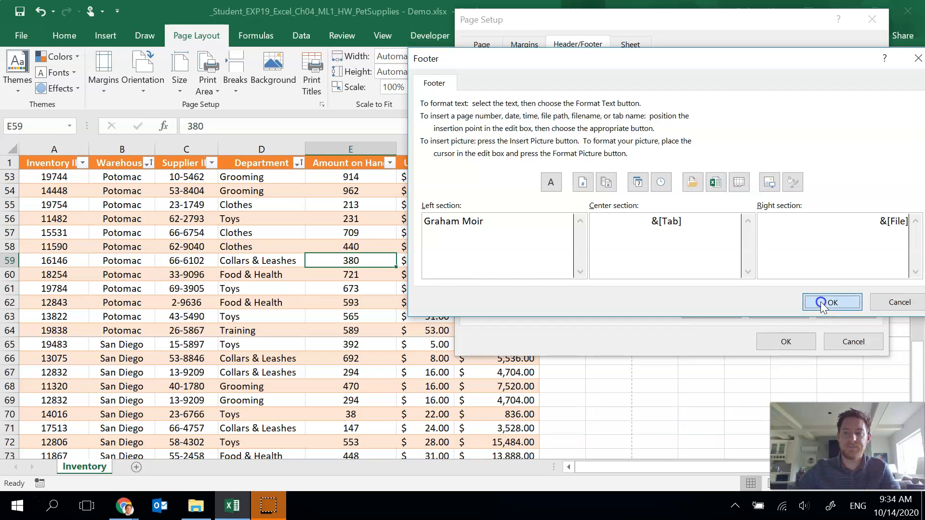
{"action": "left_click", "coordinate": [786, 341]}
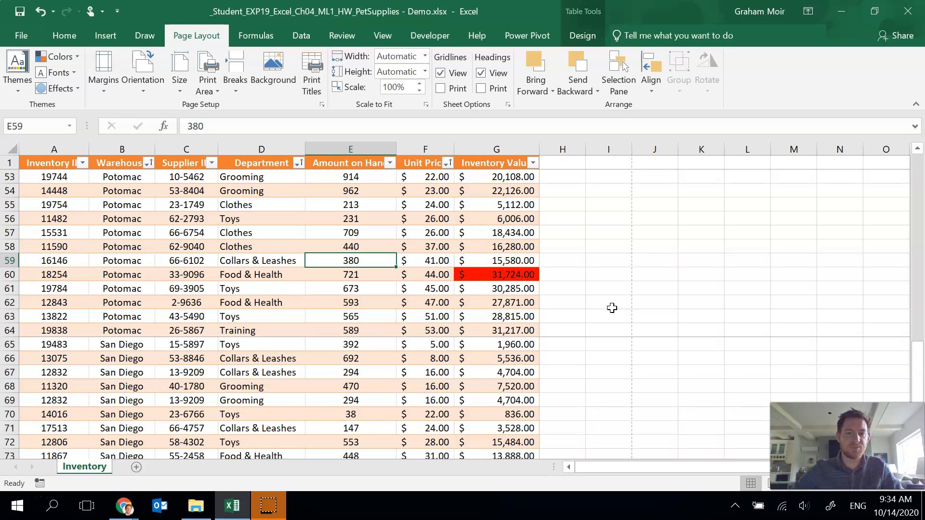
- Switch to Page Break Preview and scroll through the worksheet to examine the page breaks between warehouses
{"action": "left_click", "coordinate": [384, 35]}
{"action": "left_click", "coordinate": [58, 86]}
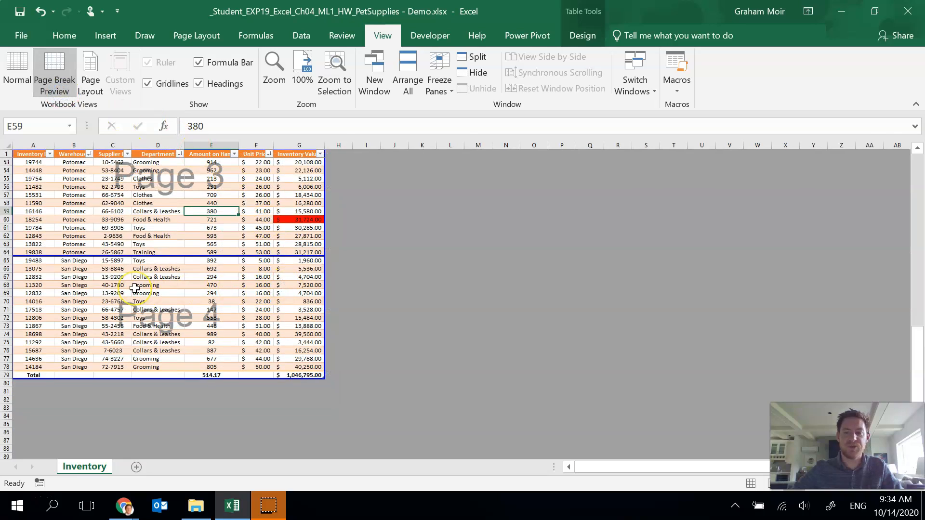
{"action": "scroll", "coordinate": [133, 288], "scroll_direction": "up", "scroll_amount": 14}
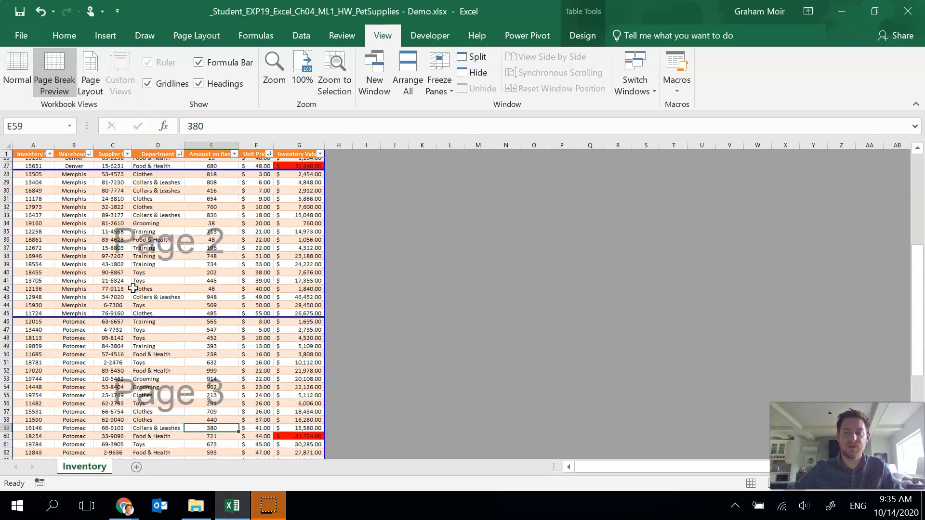
{"action": "scroll", "coordinate": [134, 288], "scroll_direction": "up", "scroll_amount": 3}
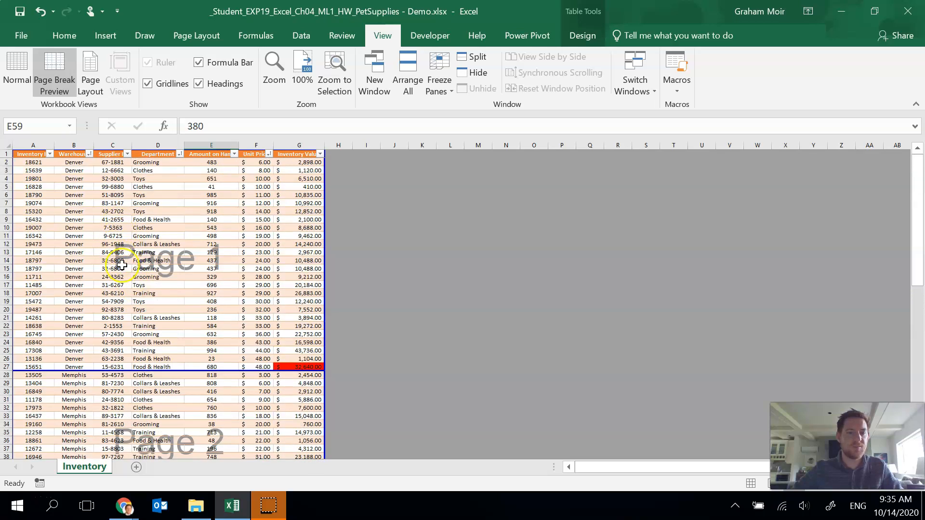
{"action": "scroll", "coordinate": [121, 265], "scroll_direction": "down", "scroll_amount": 17}
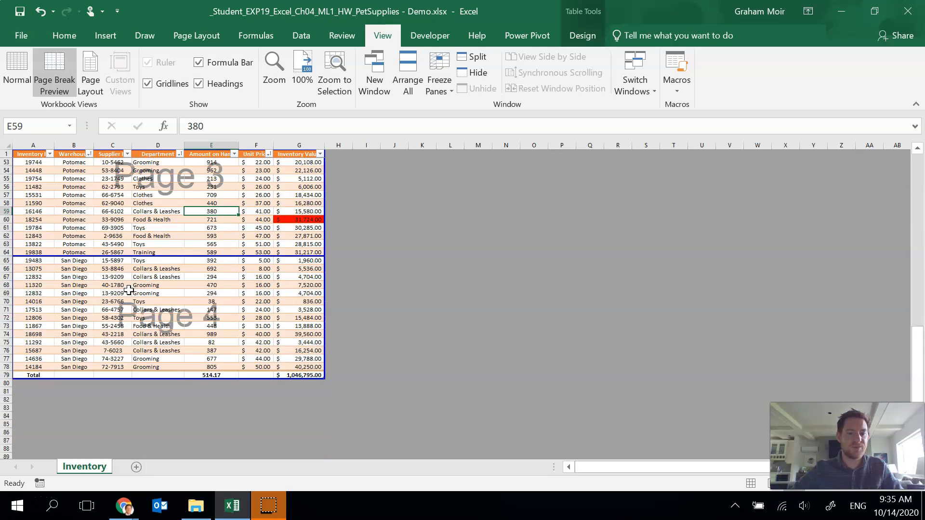
{"action": "scroll", "coordinate": [184, 362], "scroll_direction": "up", "scroll_amount": 16}
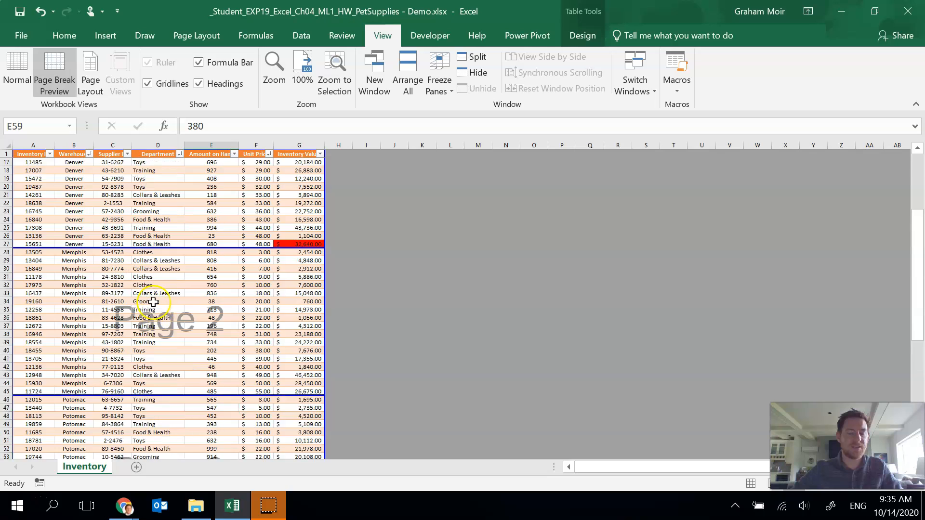
{"action": "scroll", "coordinate": [154, 302], "scroll_direction": "up", "scroll_amount": 1}
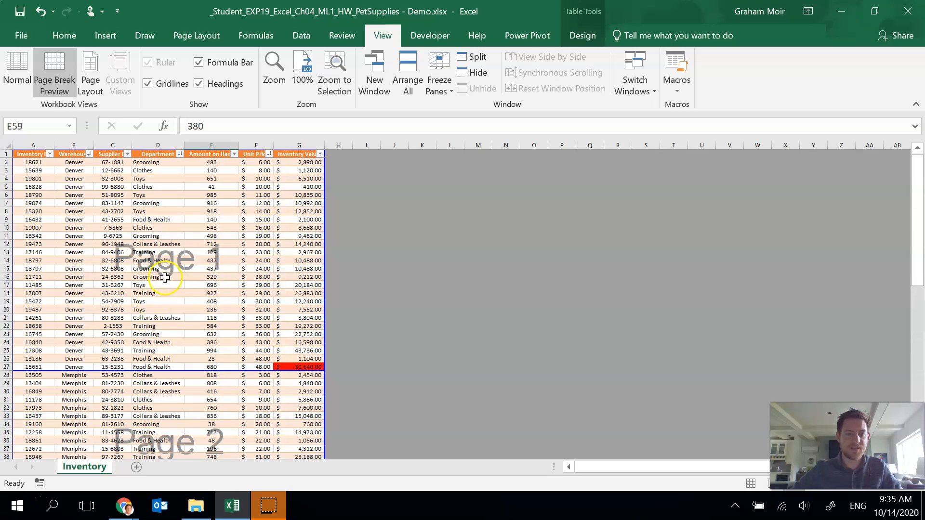
{"action": "mouse_move", "coordinate": [180, 371]}
{"action": "left_mouse_down"}
{"action": "mouse_move", "coordinate": [181, 341]}
{"action": "mouse_move", "coordinate": [192, 337]}
{"action": "mouse_move", "coordinate": [190, 396]}
{"action": "mouse_move", "coordinate": [186, 369]}
{"action": "left_mouse_up"}
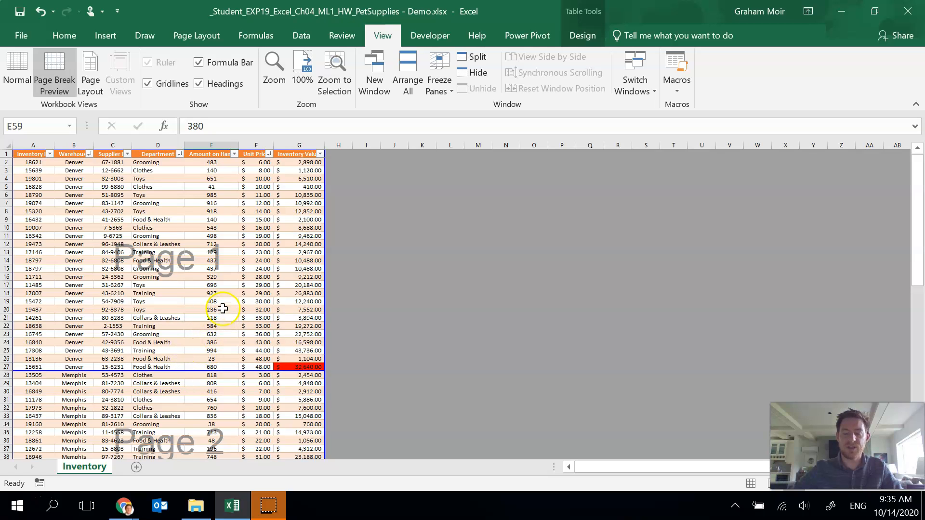
{"action": "scroll", "coordinate": [221, 329], "scroll_direction": "down", "scroll_amount": 5}
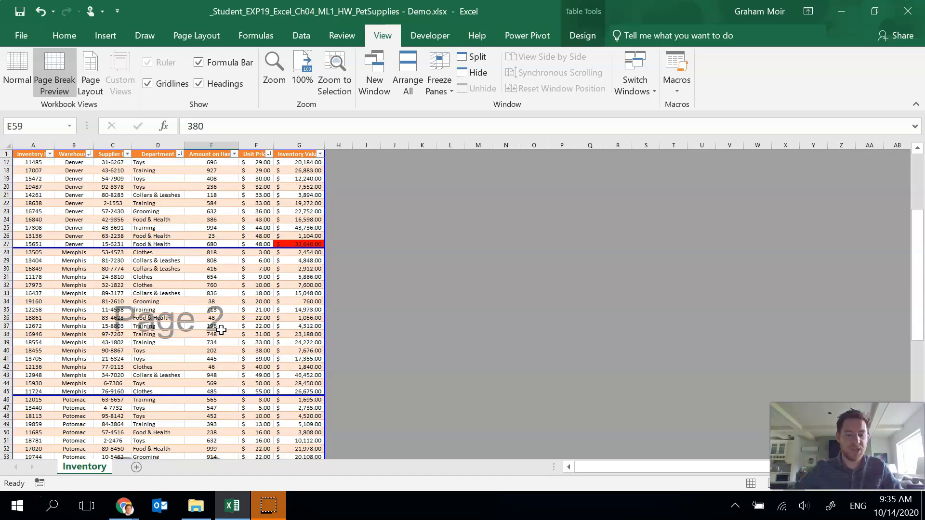